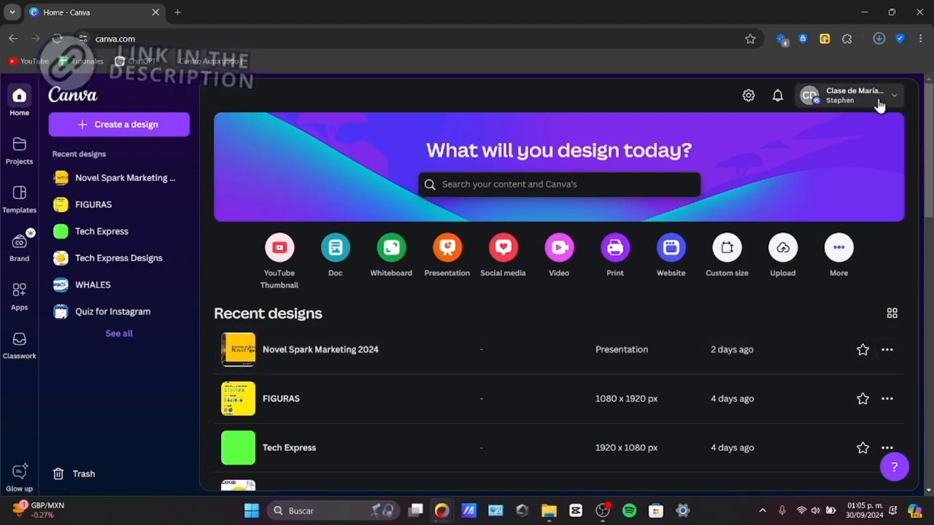
click(839, 95)
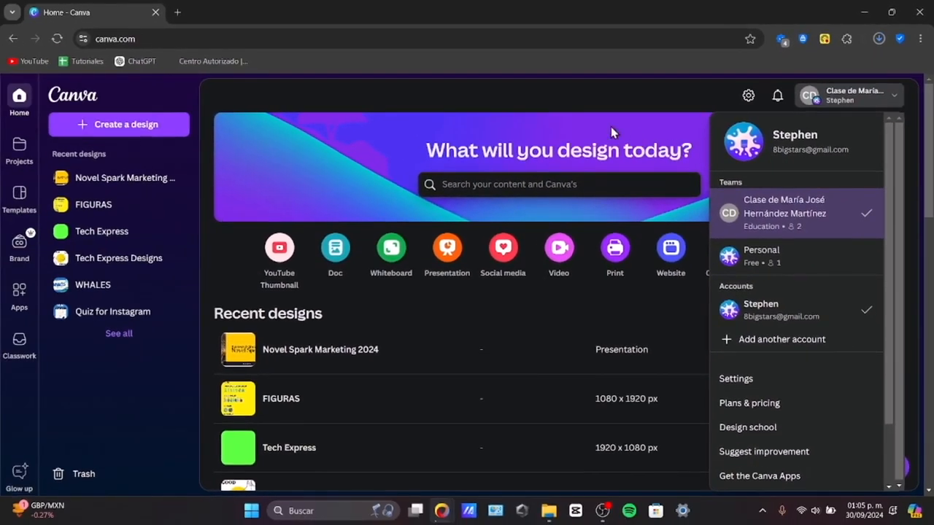
click(612, 128)
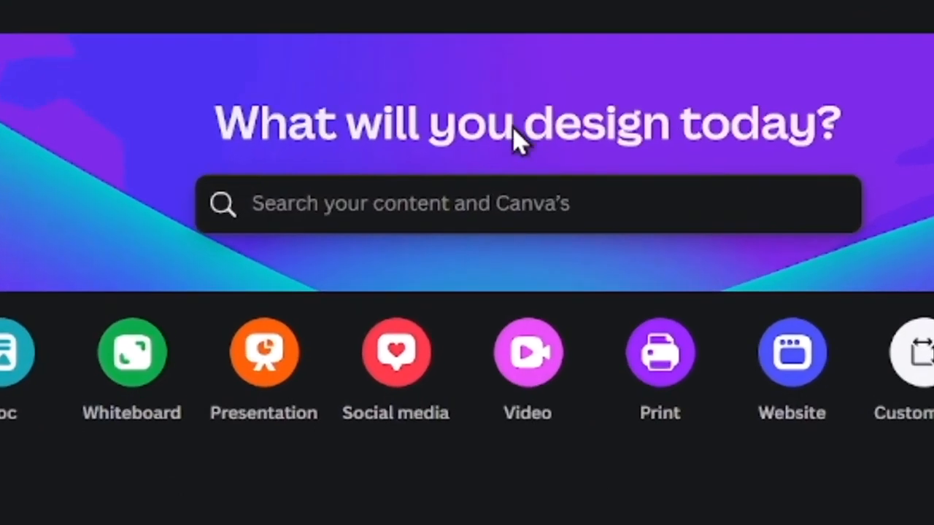
click(411, 191)
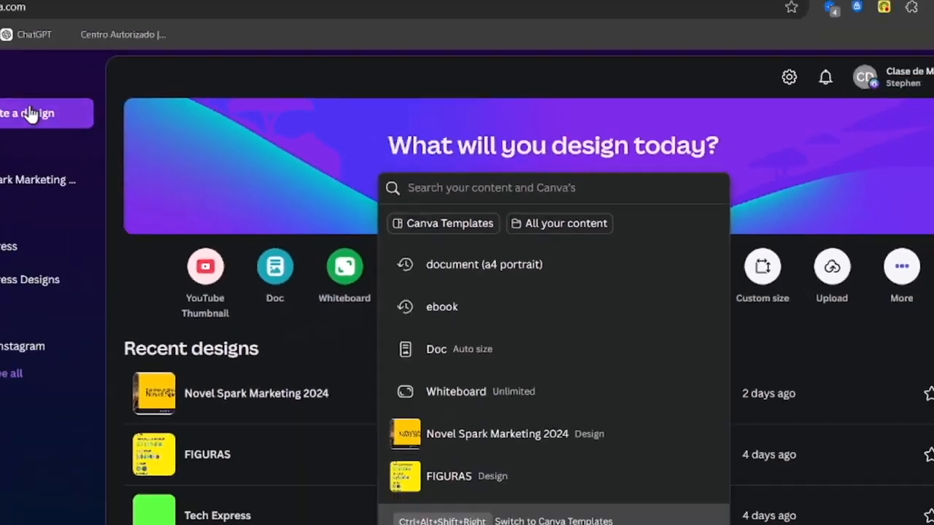
Step: Create a blank Instagram Post (Square) design and open Magic Media in its editor
click(125, 124)
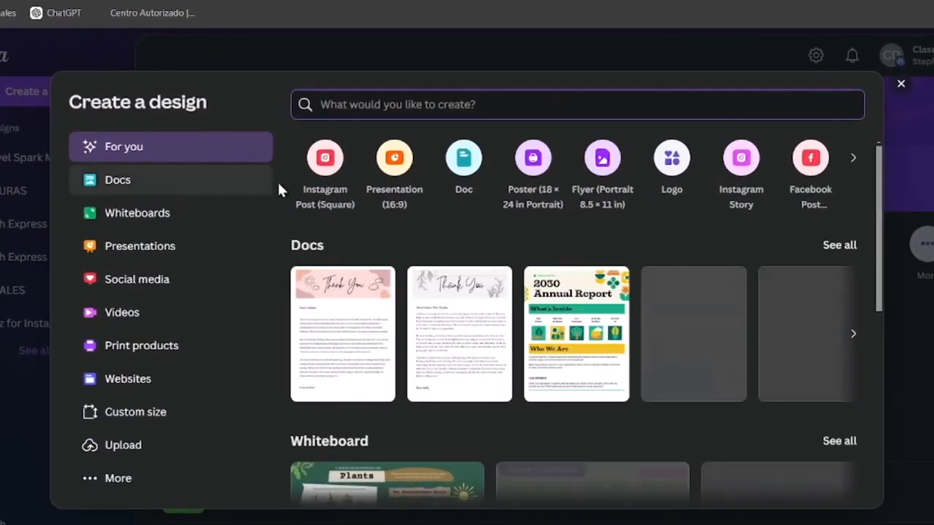
click(337, 175)
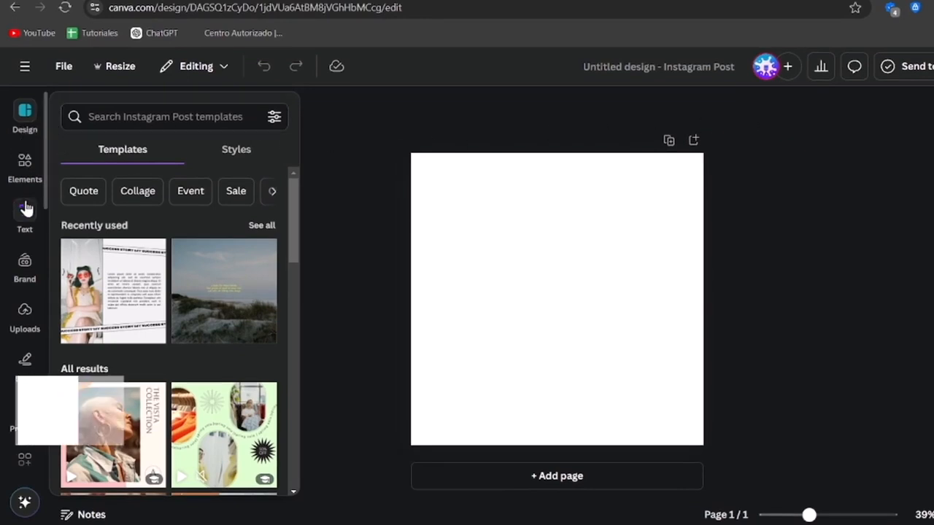
scroll(25, 209, down, 3)
scroll(26, 209, down, 3)
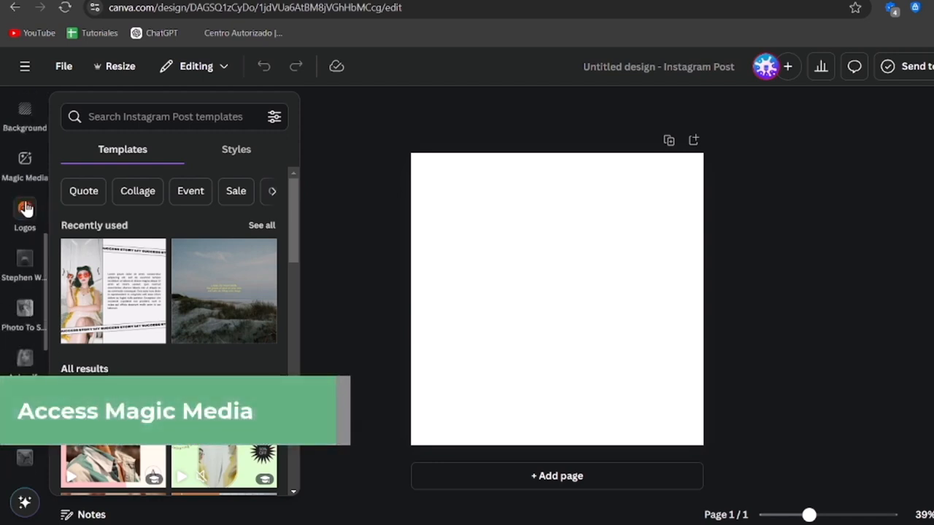
click(23, 177)
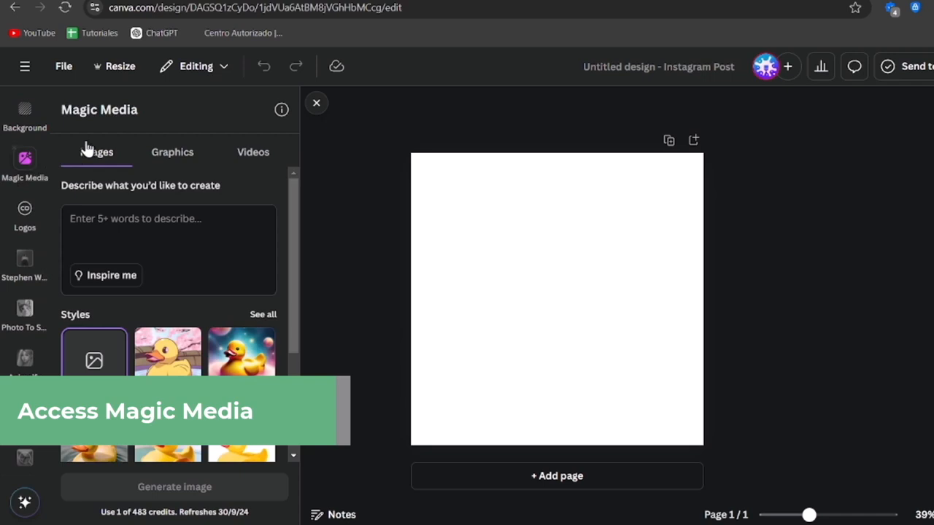
Step: Enter "magic media" in the Canva home page's content search in a new browser tab, and return to the design
click(251, 0)
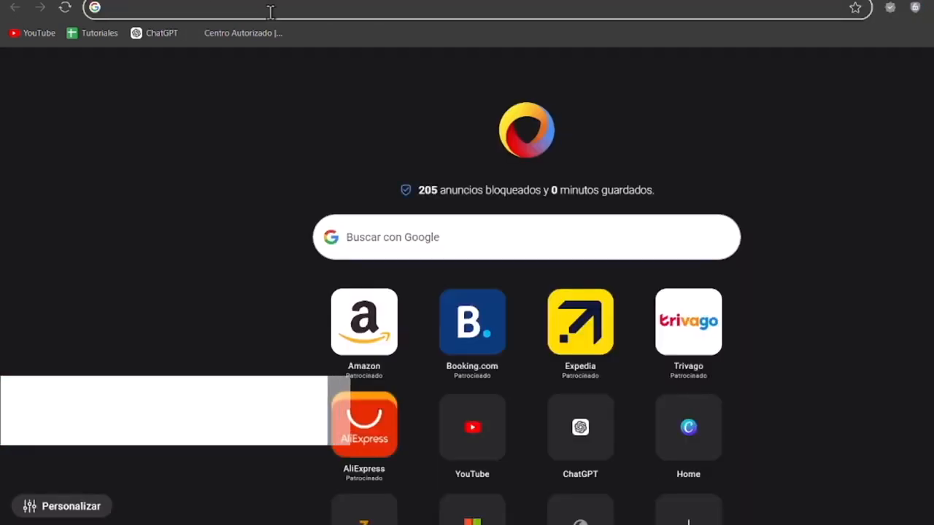
text(canva.com)
key(Return)
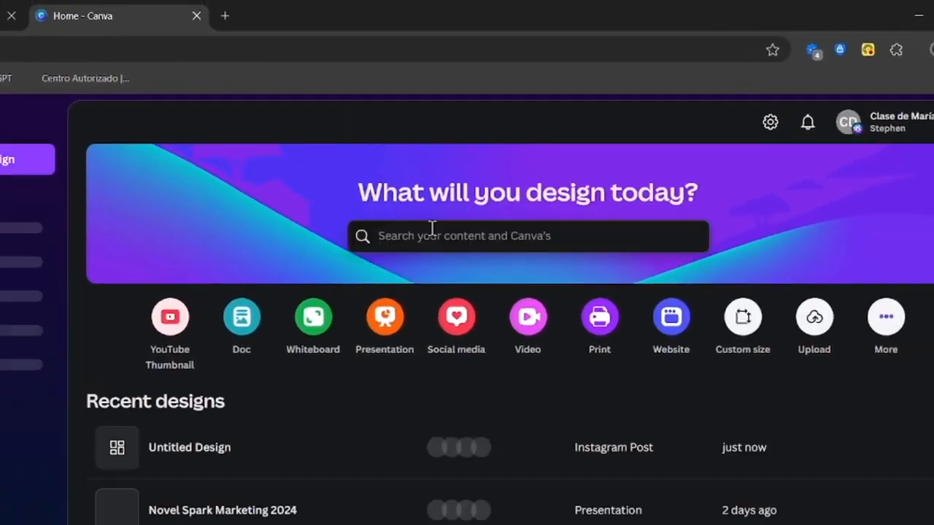
click(553, 235)
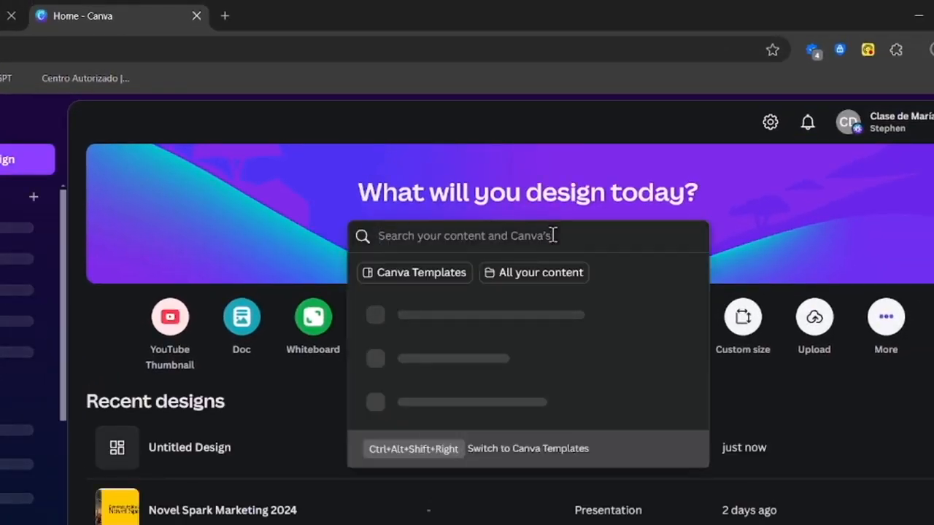
text(magic media)
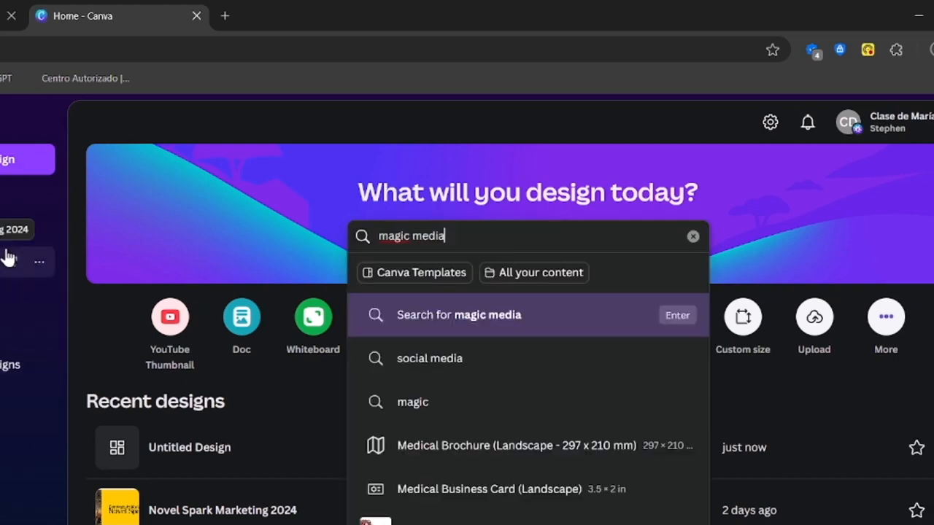
click(1, 16)
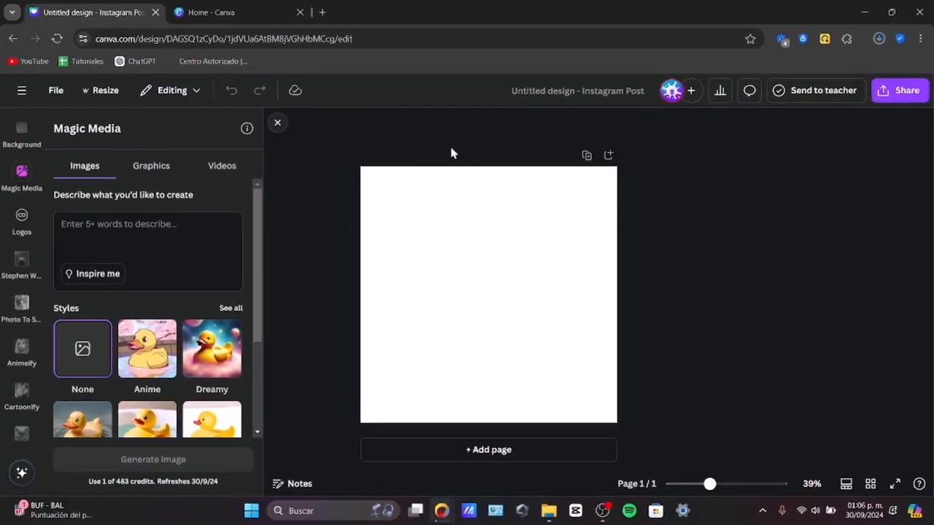
Step: Check the Magic Media graphics and video generators, and generate images from the prompt "a fantasy forest with glowing trees"
click(151, 165)
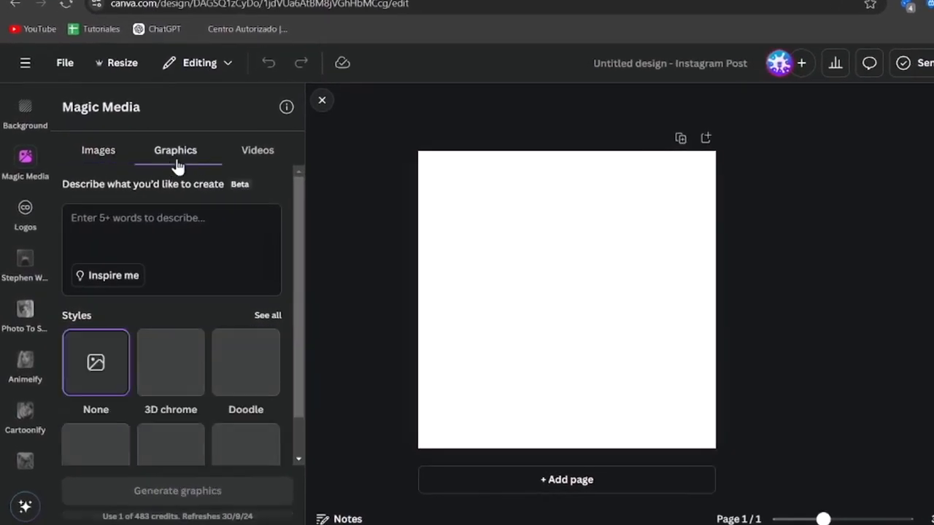
click(259, 151)
click(98, 150)
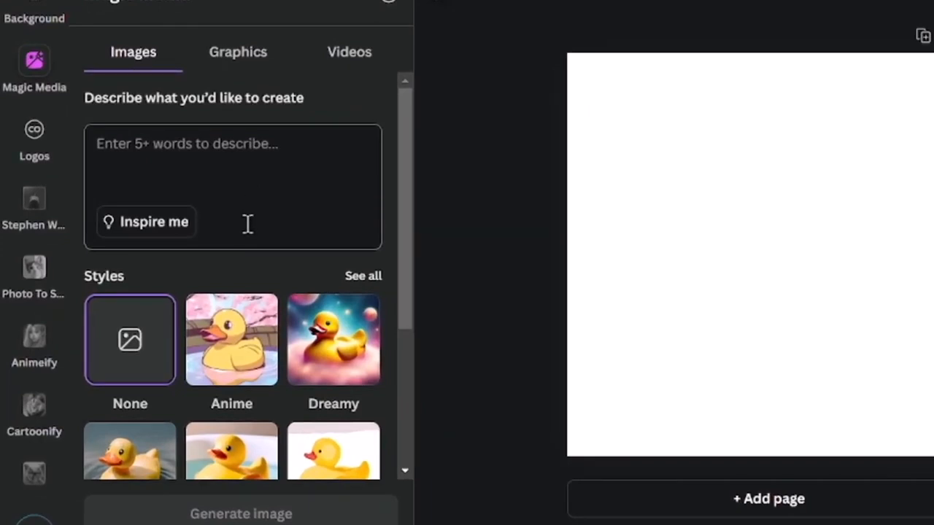
text(a fantasy forest with glowing trees)
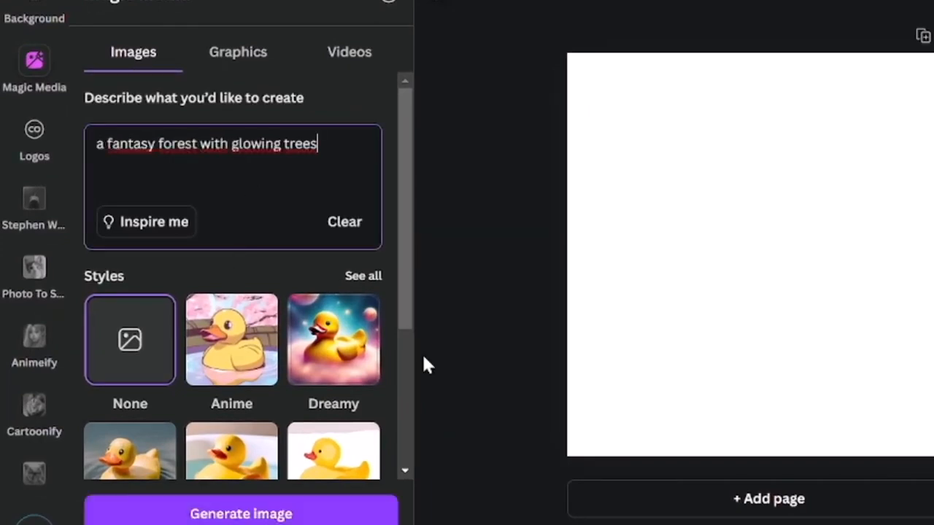
click(250, 515)
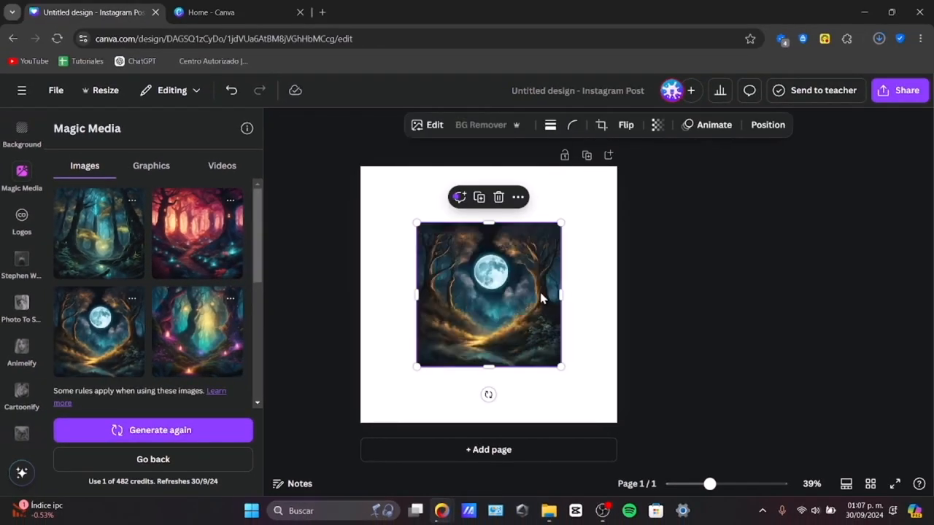
Step: Align the moonlit forest image with the page's lower-left corner and enlarge it to fill the page
drag(527, 298, 467, 352)
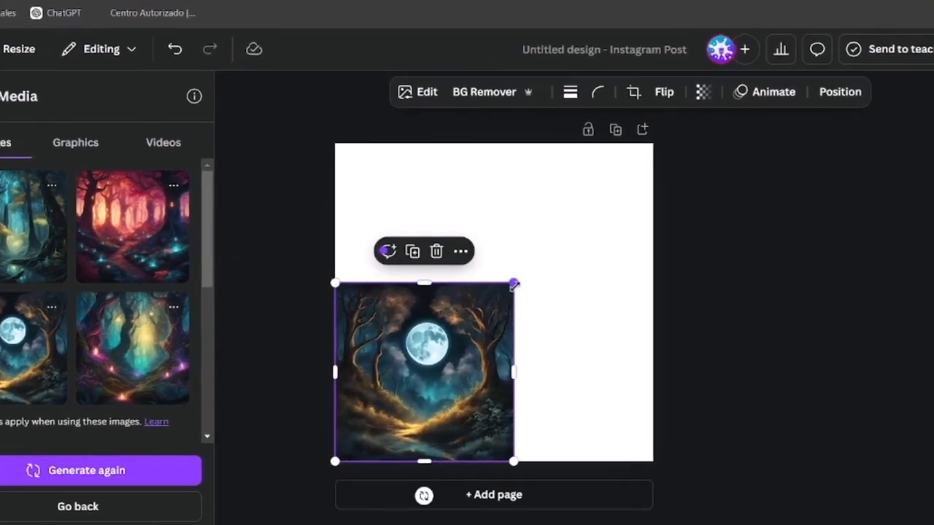
drag(515, 285, 695, 225)
click(695, 225)
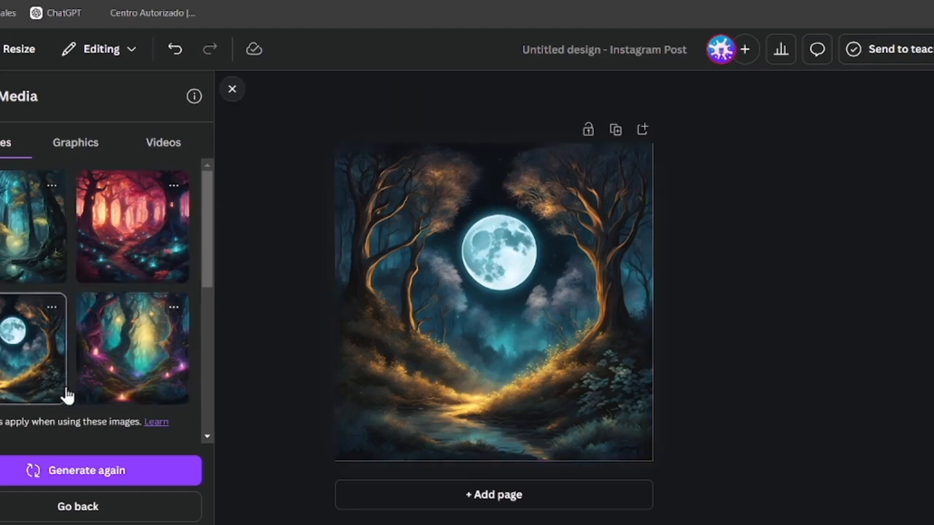
Step: Add a second page and fill it with the generated teal forest image showing yellow-leaved trees
click(527, 497)
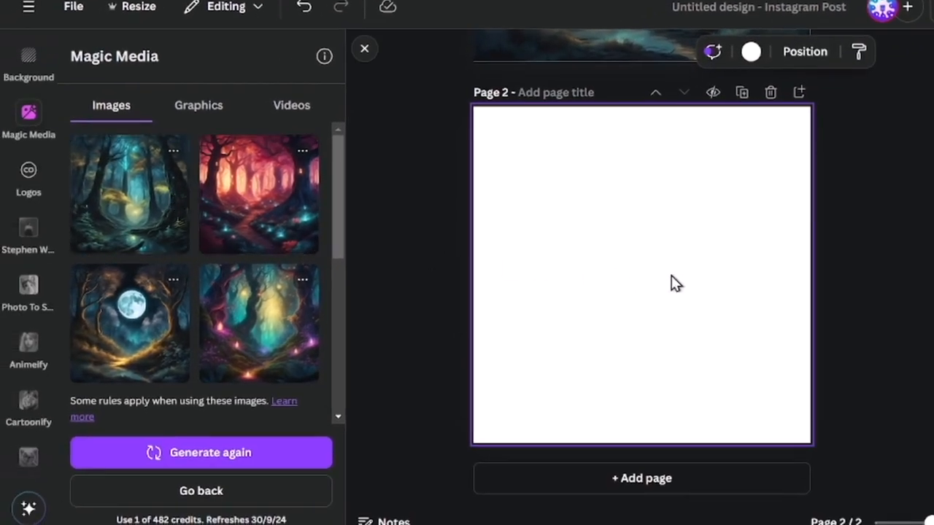
key(ctrl+v)
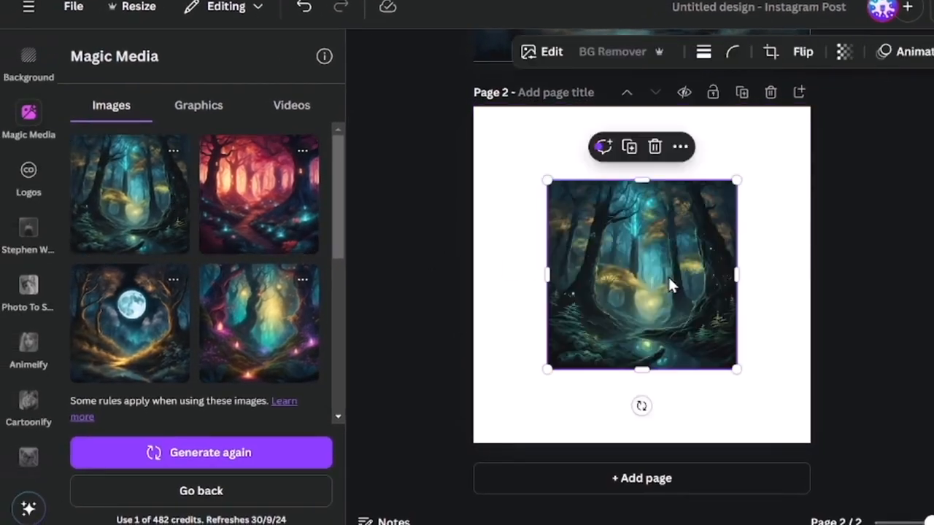
drag(667, 275, 594, 348)
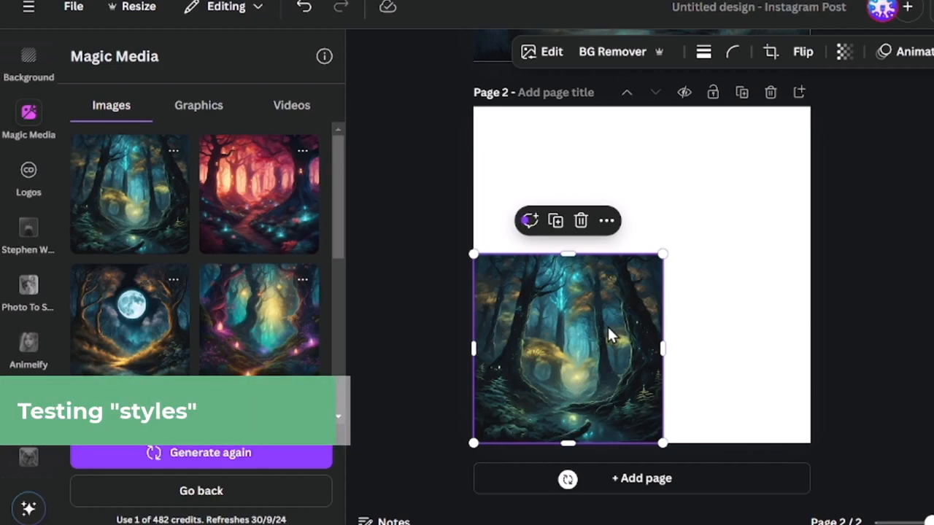
drag(662, 255, 837, 130)
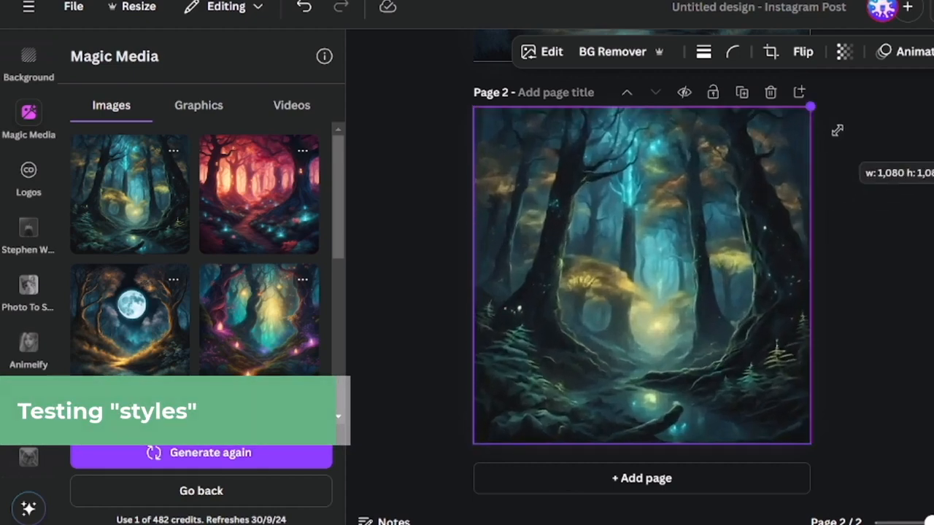
Step: Go back to the Magic Media image description and restore the prompt "a fantasy forest with glowing tress"
scroll(780, 181, up, 5)
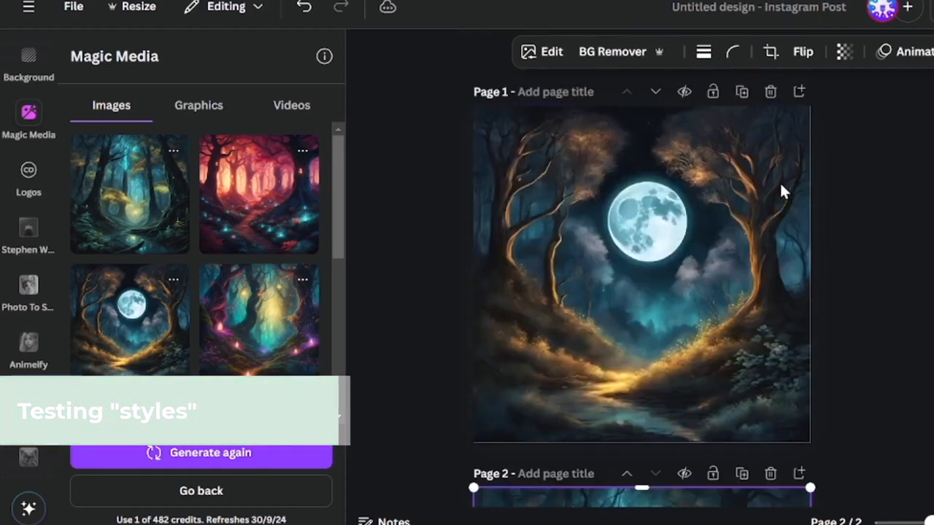
click(236, 502)
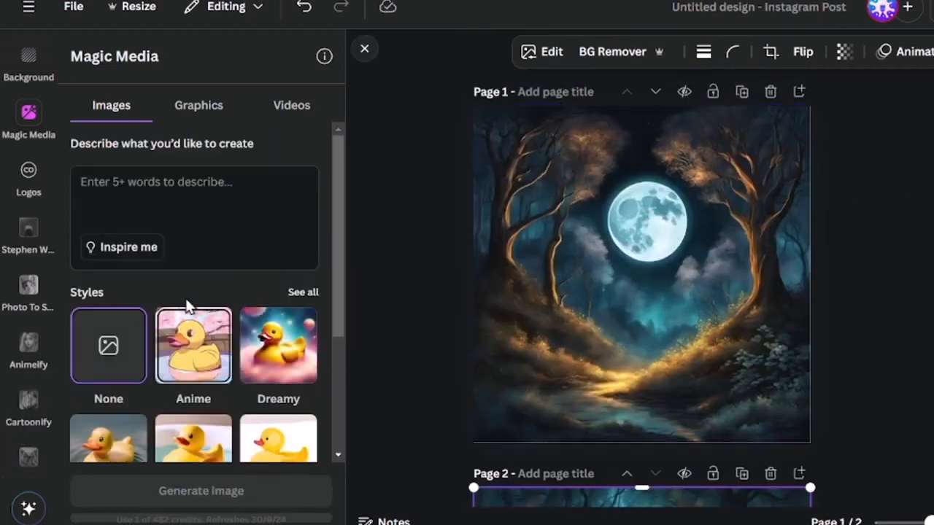
click(213, 207)
key(ctrl+z)
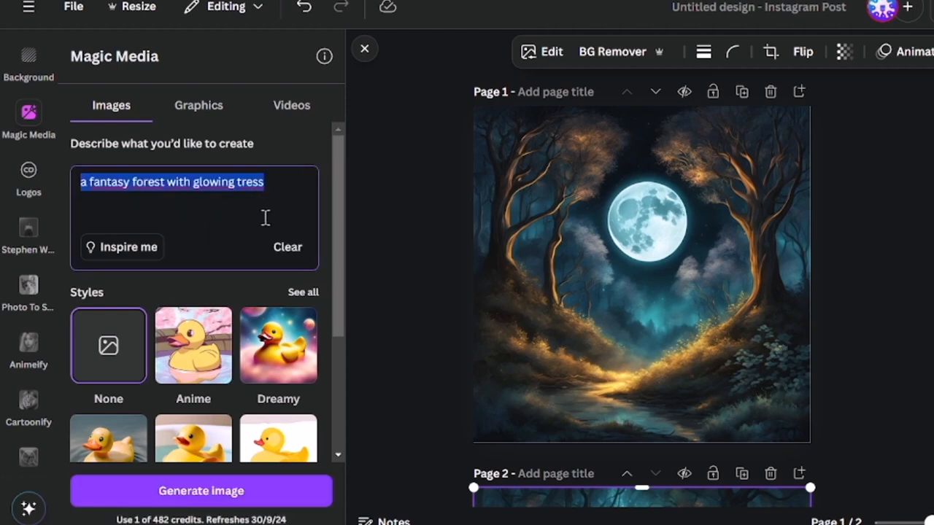
Step: Choose the Oil painting style from the full style list and generate new images of the forest
scroll(248, 267, down, 3)
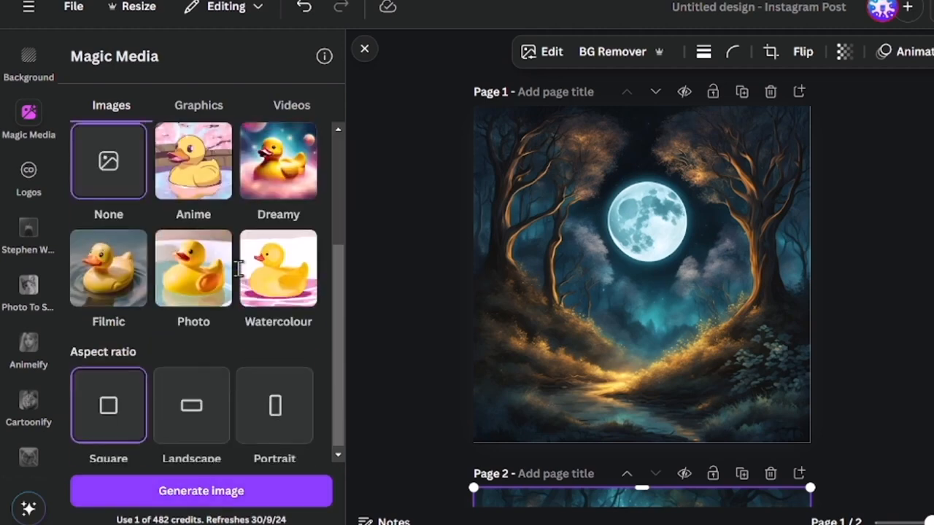
scroll(237, 267, up, 3)
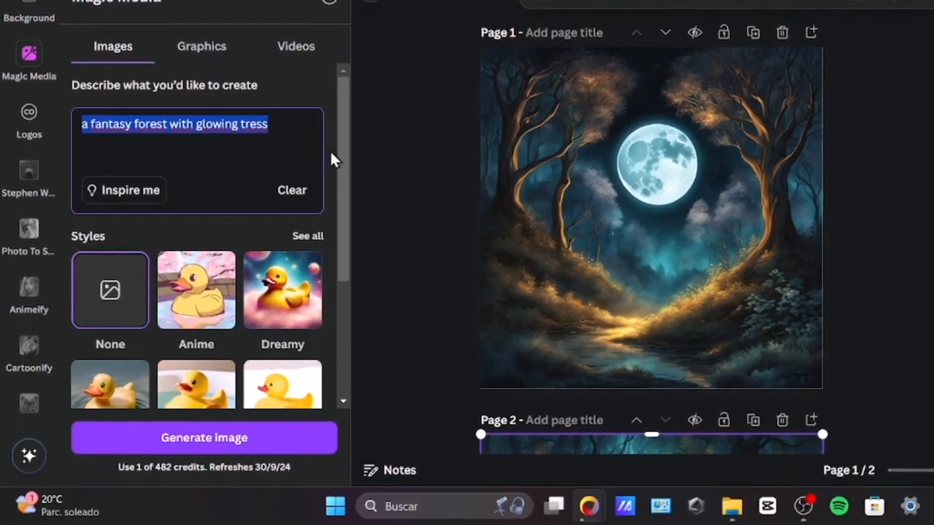
drag(340, 152, 348, 187)
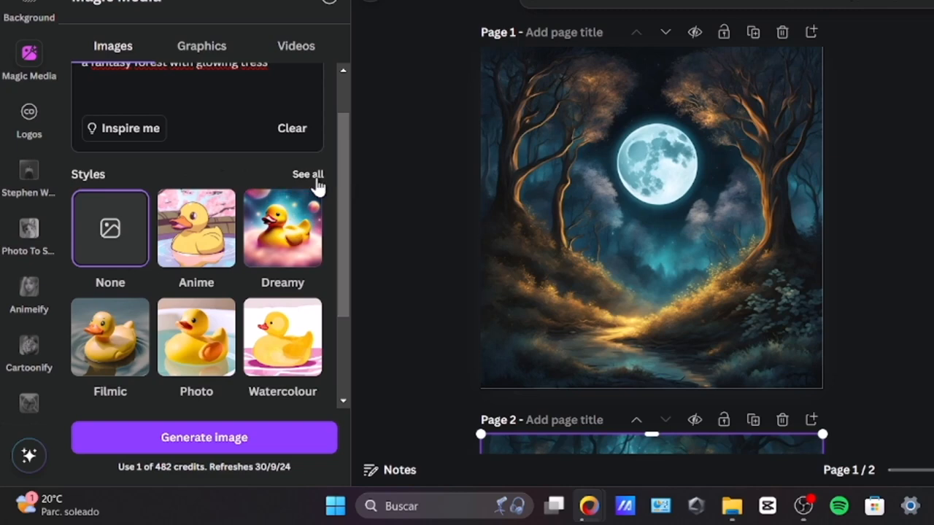
click(313, 177)
scroll(316, 188, down, 4)
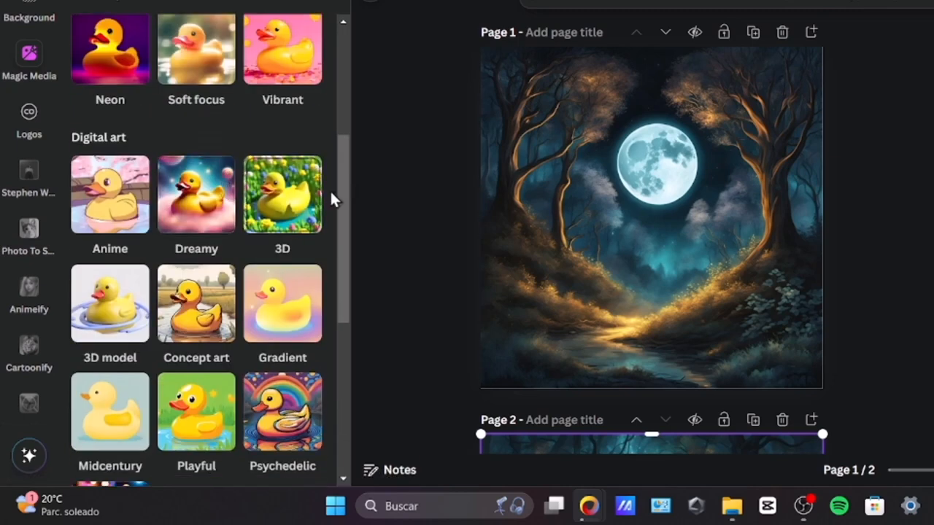
drag(347, 227, 359, 400)
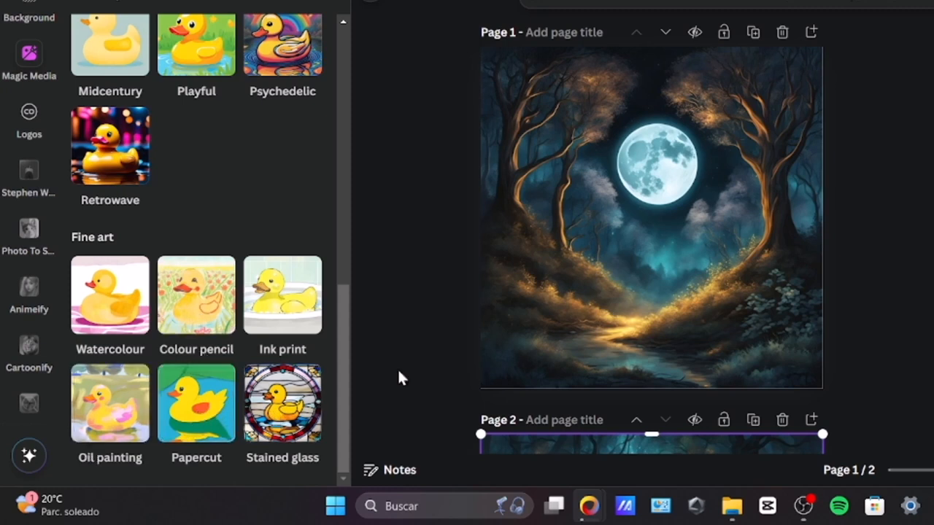
click(122, 409)
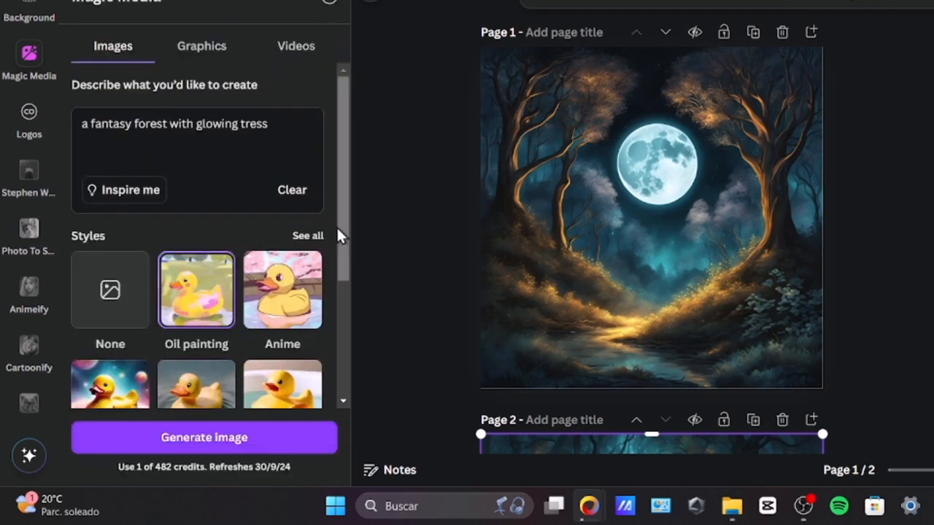
drag(343, 233, 351, 358)
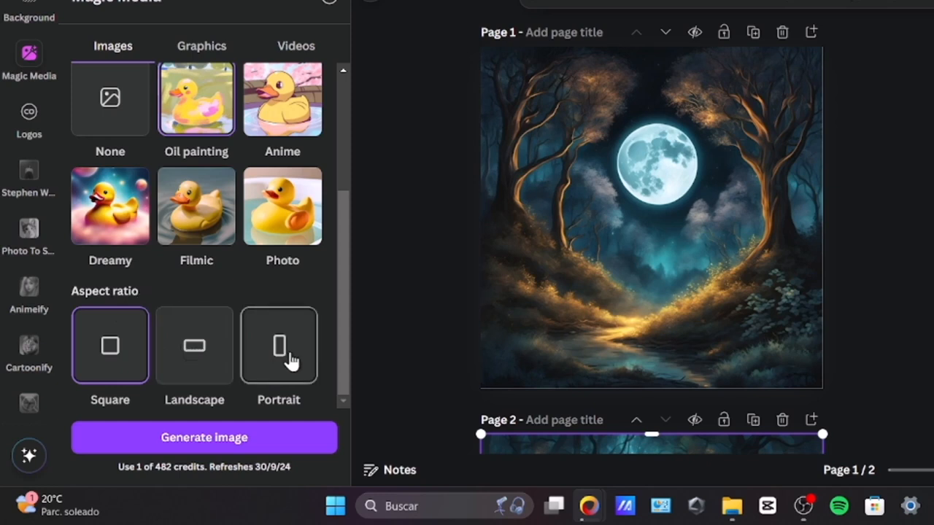
click(213, 435)
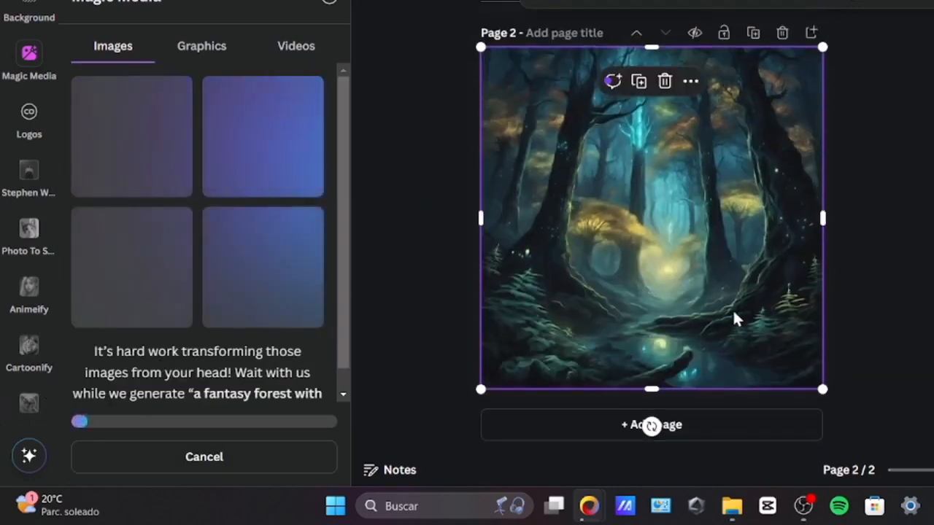
Step: Add two blank pages and place the generated oil-painting forest with dark trees and a pink-blue sky on page 3
click(677, 425)
click(697, 416)
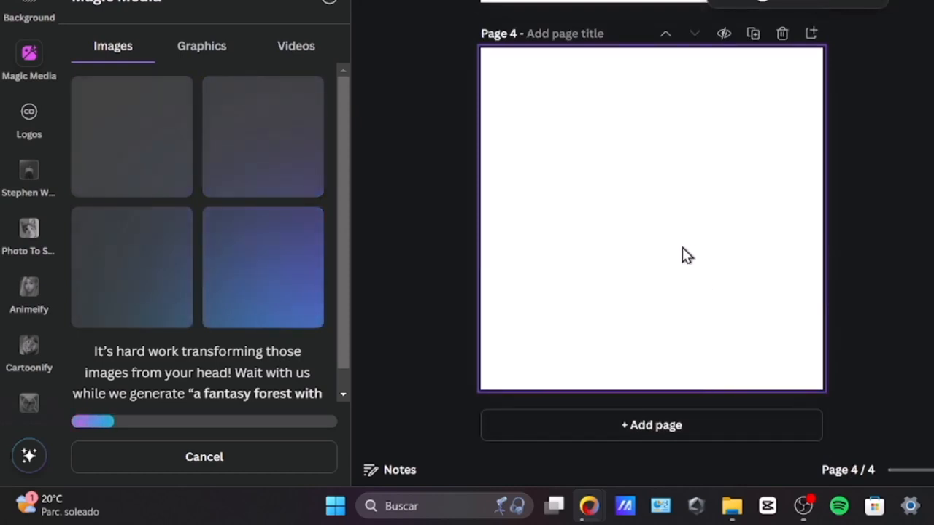
scroll(679, 248, up, 3)
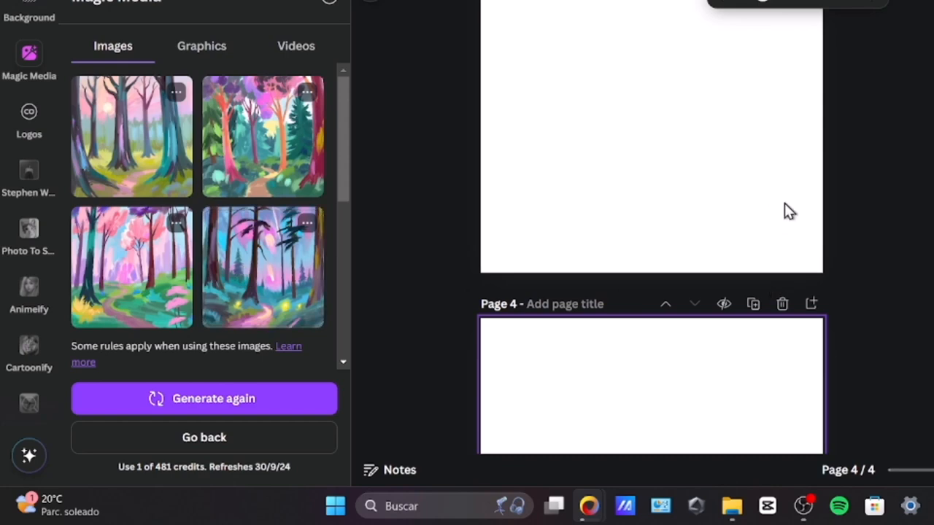
scroll(769, 204, up, 3)
scroll(767, 204, down, 6)
scroll(764, 211, up, 6)
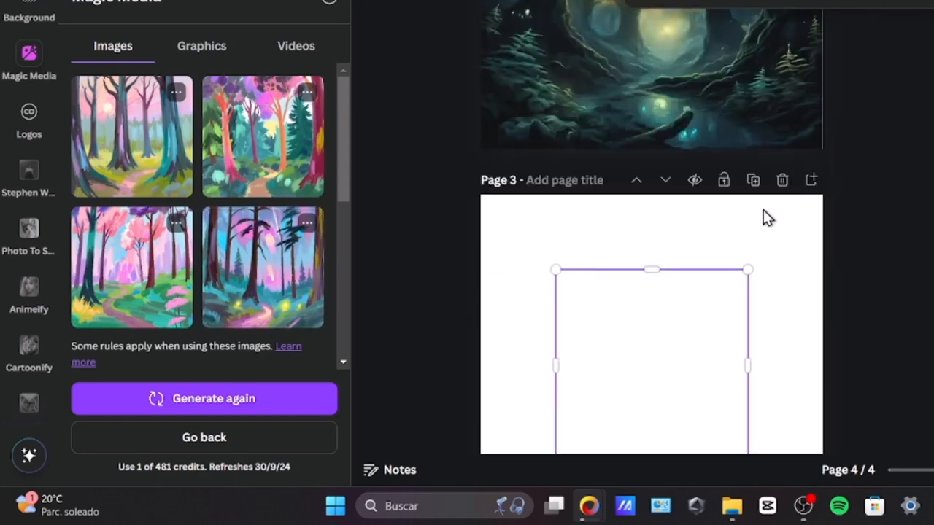
scroll(752, 225, down, 3)
scroll(651, 170, up, 2)
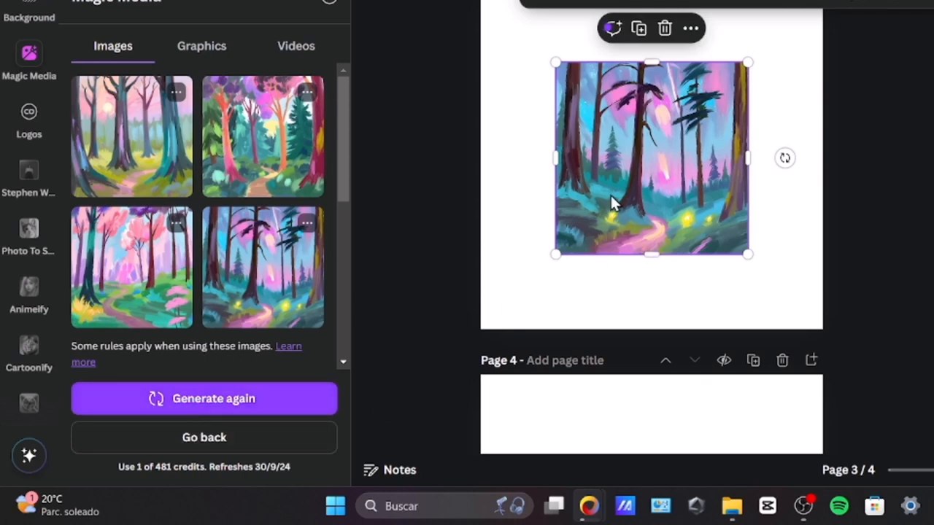
Step: Fill page 3 with the oil-painting forest image and generate another set of images from the same prompt
drag(611, 200, 579, 227)
click(253, 398)
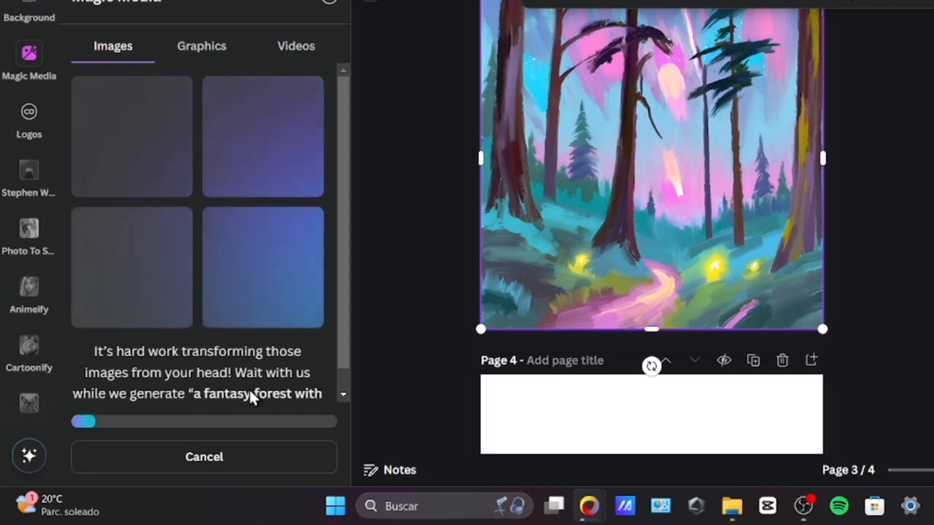
scroll(713, 192, down, 5)
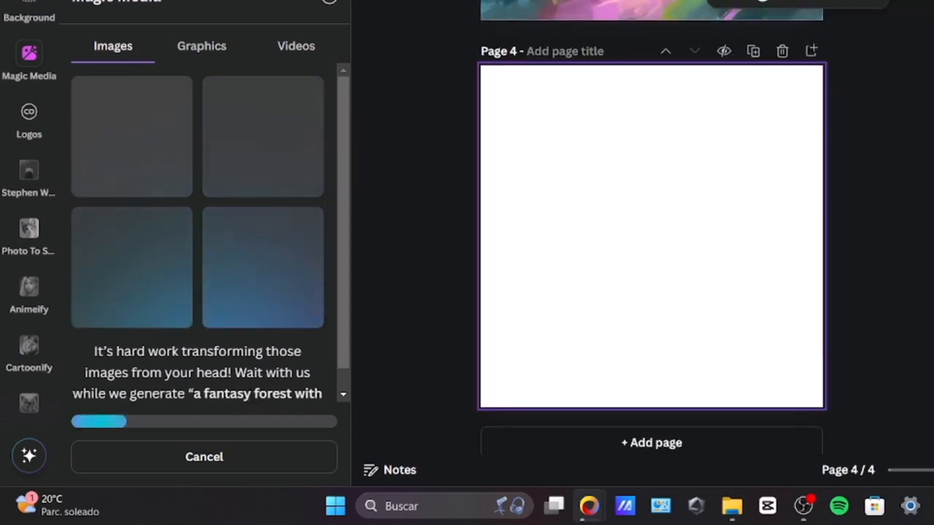
scroll(651, 230, up, 3)
scroll(652, 230, down, 3)
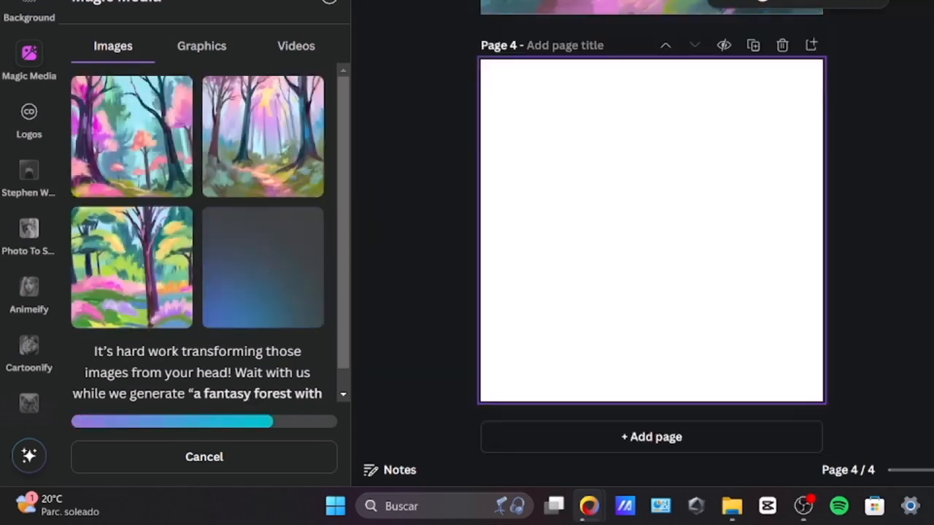
scroll(580, 296, up, 15)
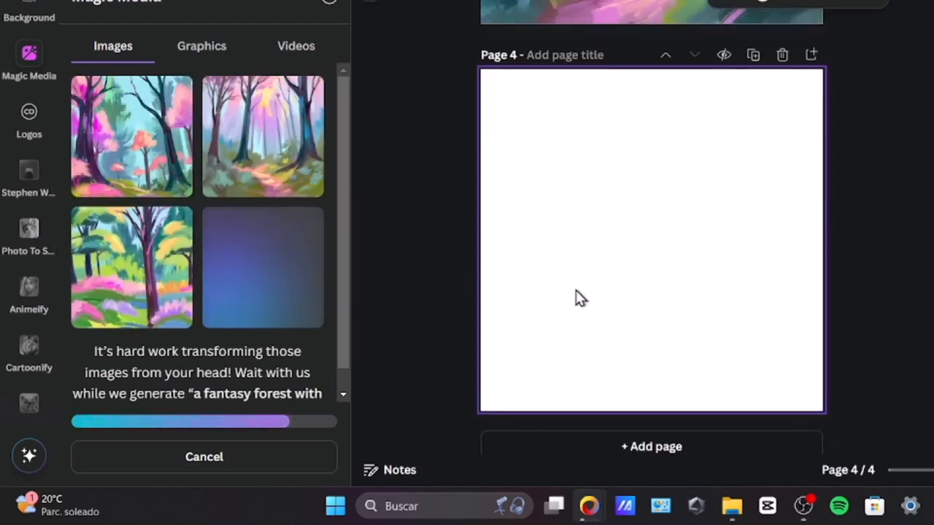
scroll(585, 297, down, 3)
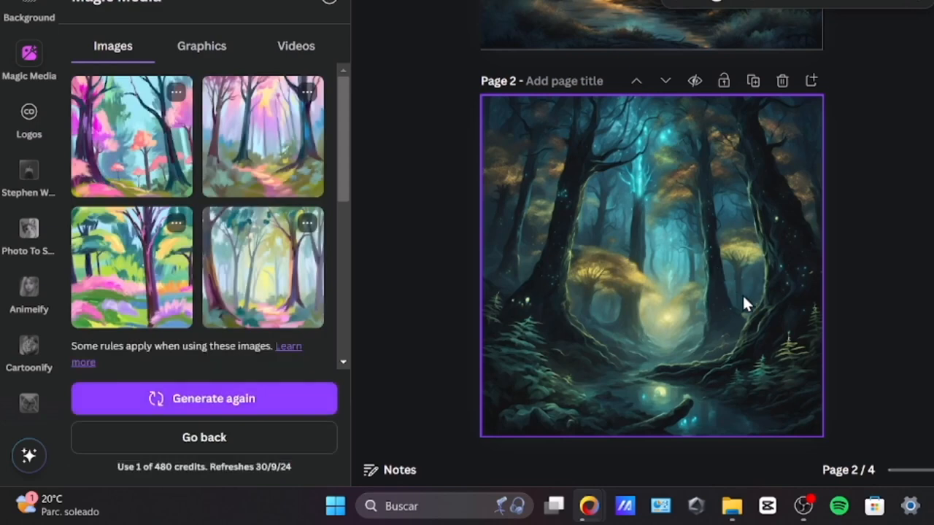
scroll(746, 290, down, 6)
scroll(745, 290, up, 2)
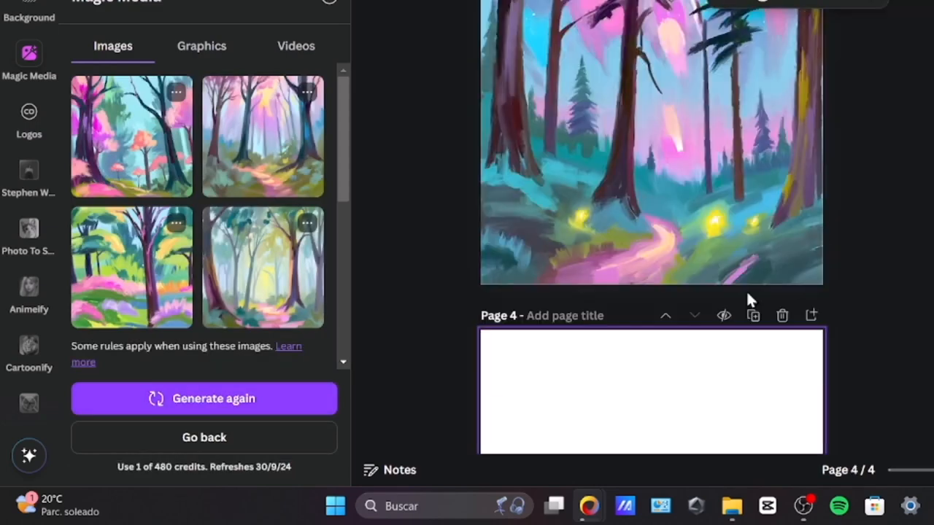
Step: Return to the image description and enter "a fantasy forest with glowing tress, dark ambience, dark colors, fantasy style, a glowing background"
click(178, 437)
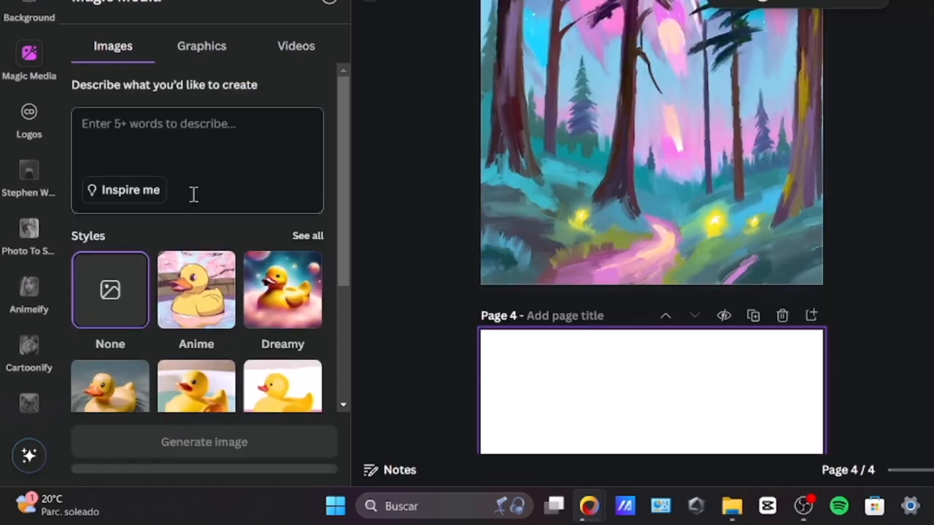
text(a fantasy forest with glowing tress, d)
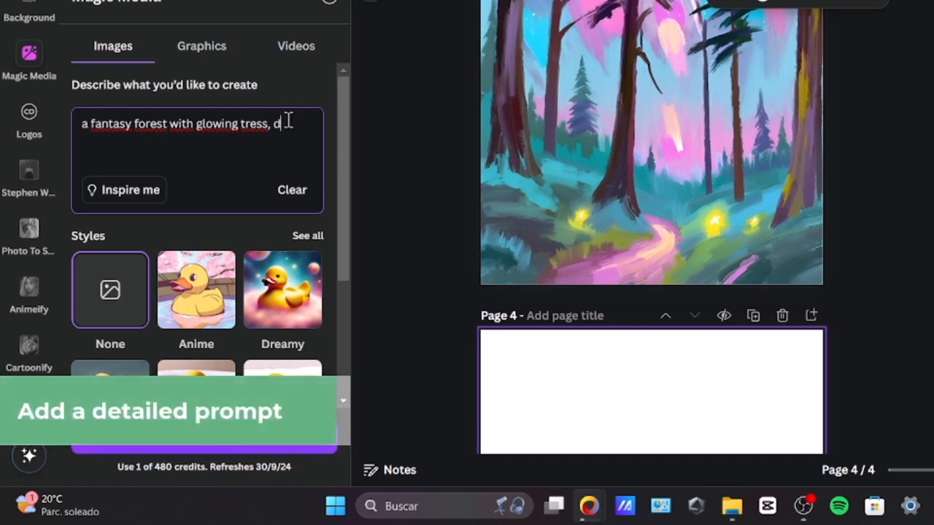
text(mbience, dark colors, fantasy style, a glowing background)
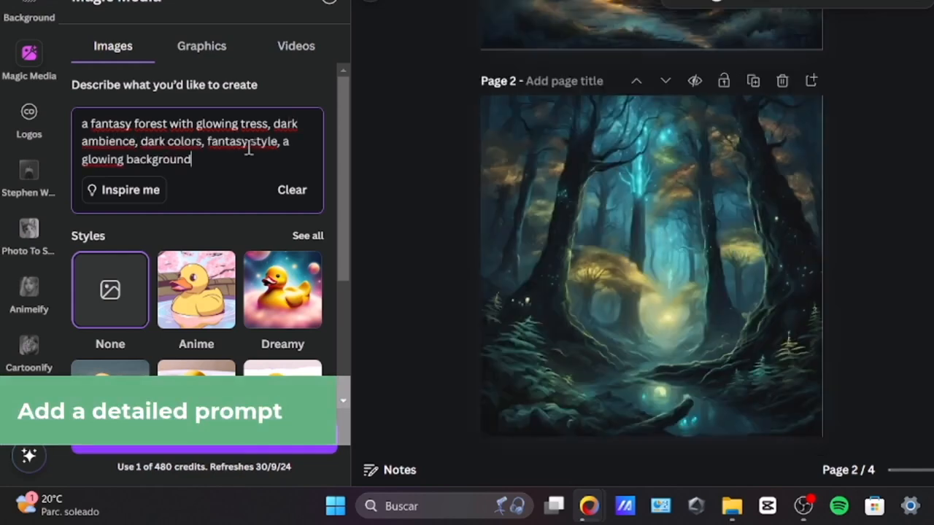
drag(250, 141, 82, 141)
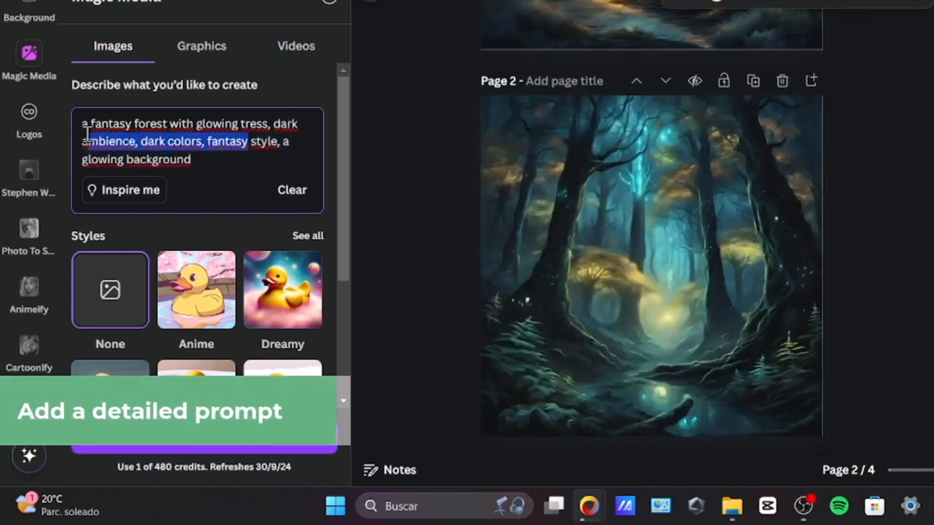
scroll(224, 181, down, 3)
scroll(224, 182, up, 3)
click(240, 151)
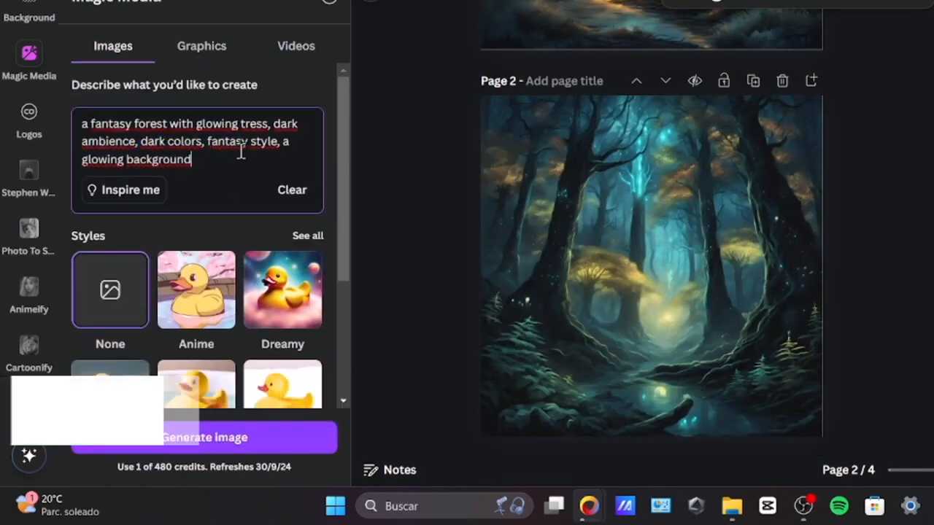
key(ctrl+a)
Step: Choose the Oil painting style from the full style list and generate images from the detailed forest prompt
scroll(240, 151, down, 3)
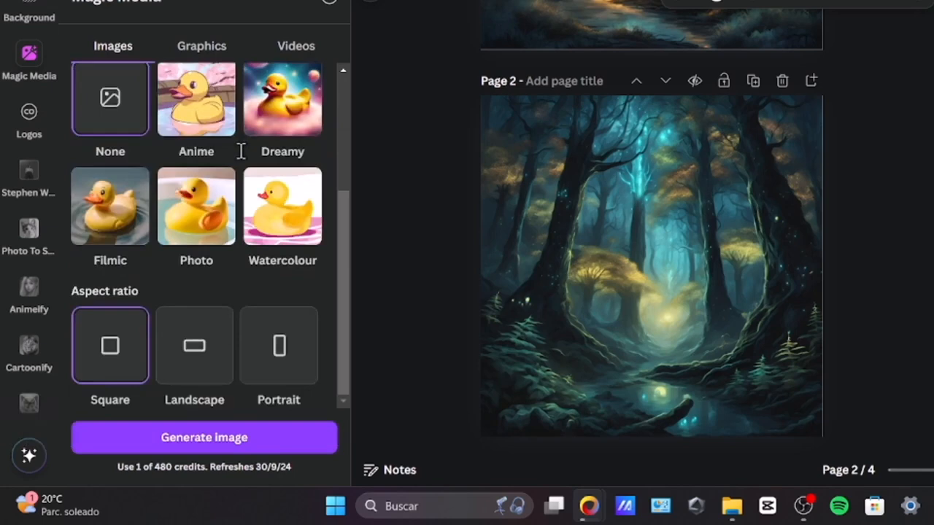
scroll(313, 151, up, 3)
click(321, 236)
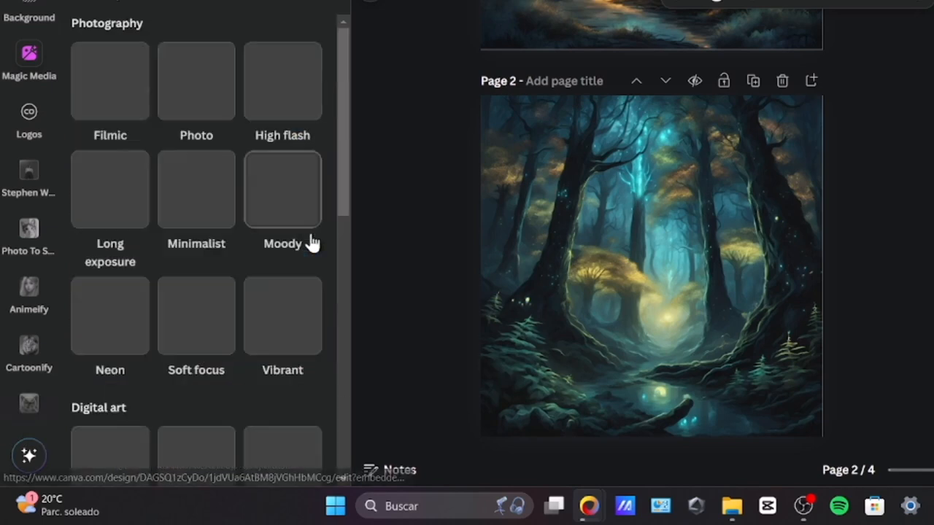
scroll(294, 244, down, 5)
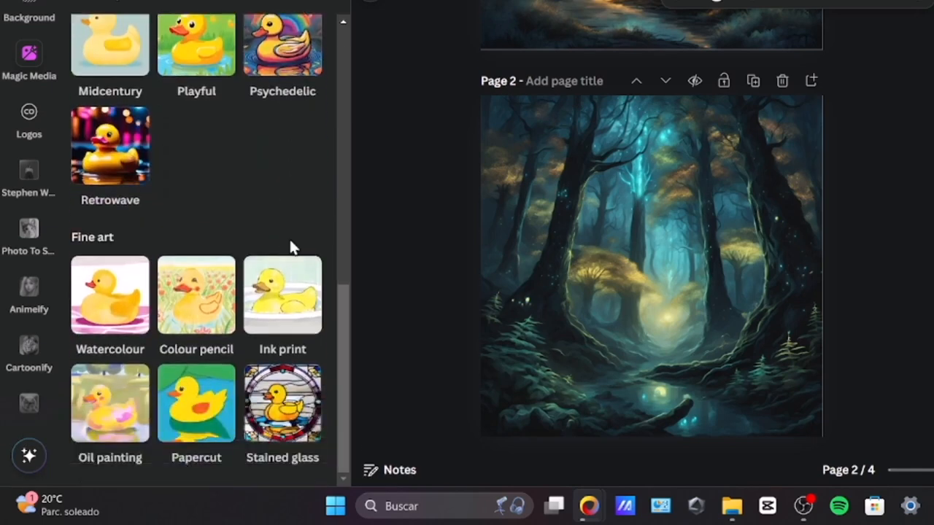
click(97, 403)
scroll(232, 248, down, 3)
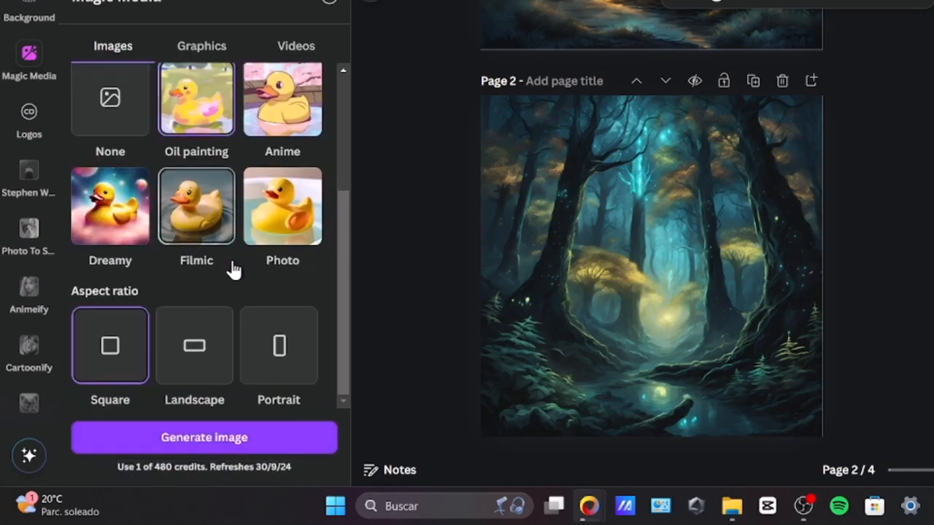
click(252, 432)
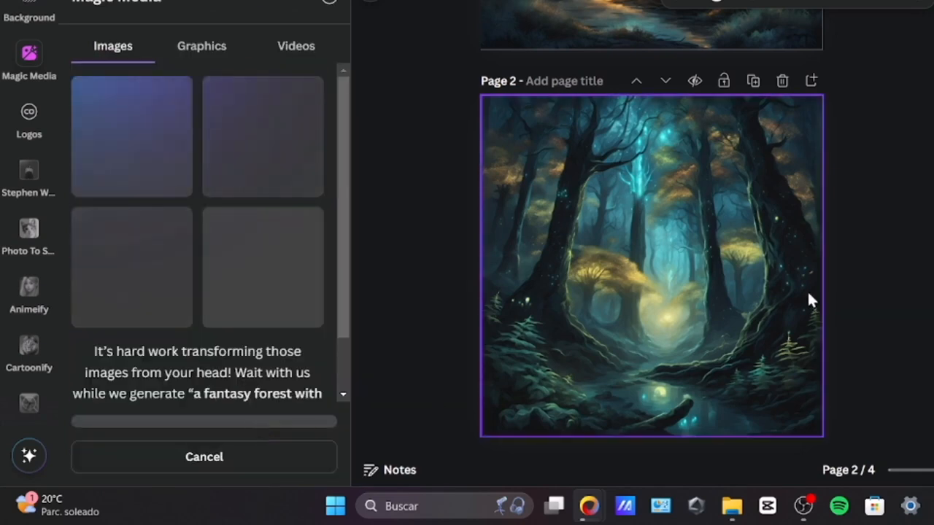
scroll(808, 295, down, 5)
scroll(593, 284, up, 3)
scroll(592, 274, up, 5)
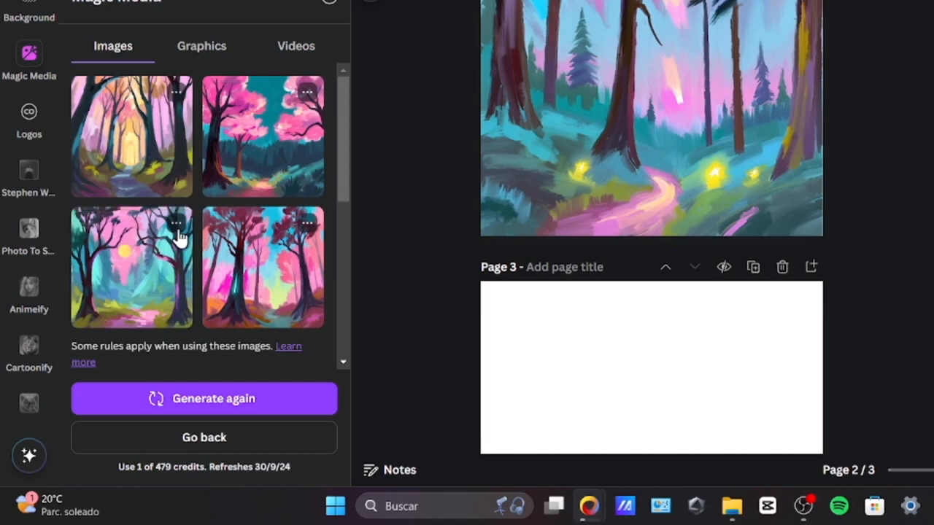
Step: Generate more images like the forest with the yellow sun and fill page 2 with a pink-sky variation
click(178, 231)
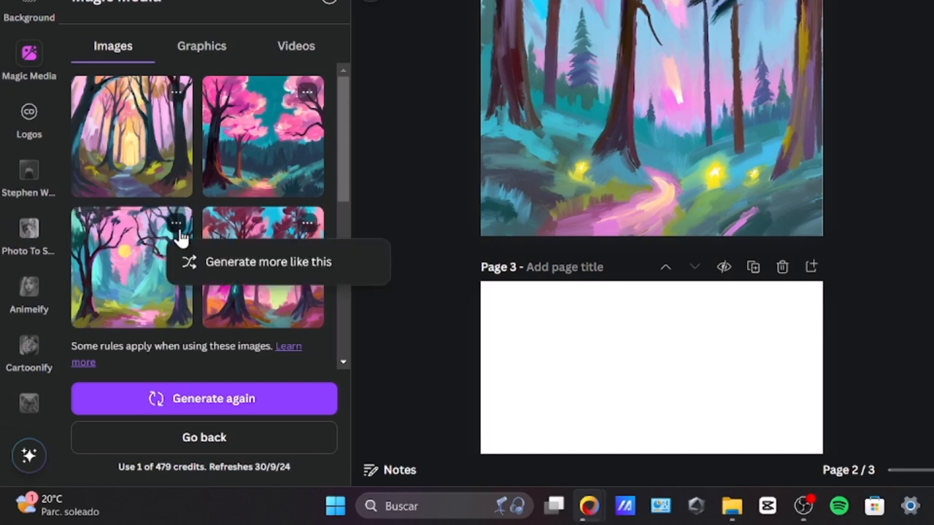
click(290, 269)
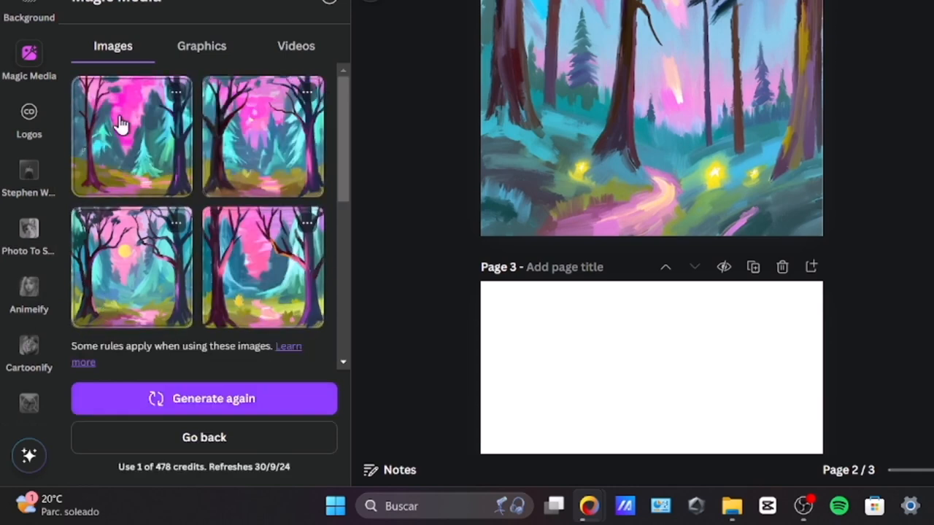
click(219, 265)
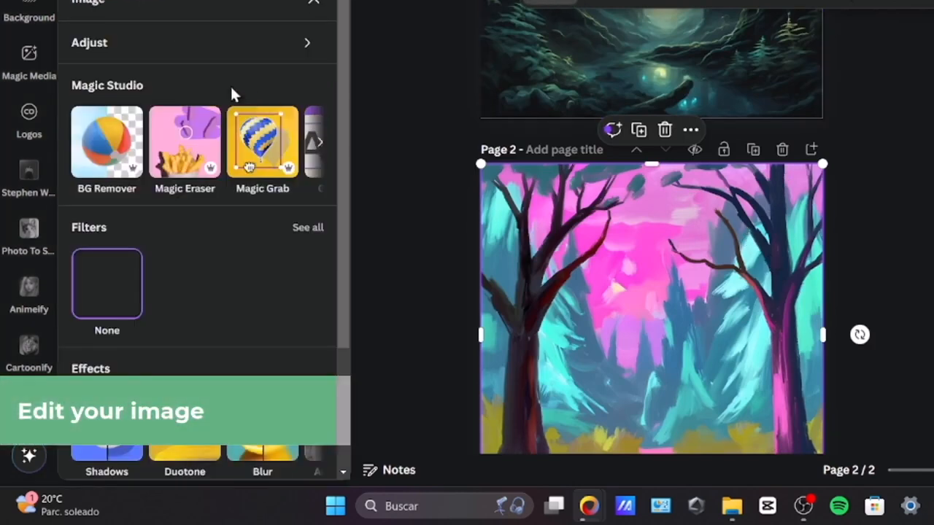
Step: Open the adjustment settings of the page 2 forest image and recolour it in teal, green and orange tones
click(97, 48)
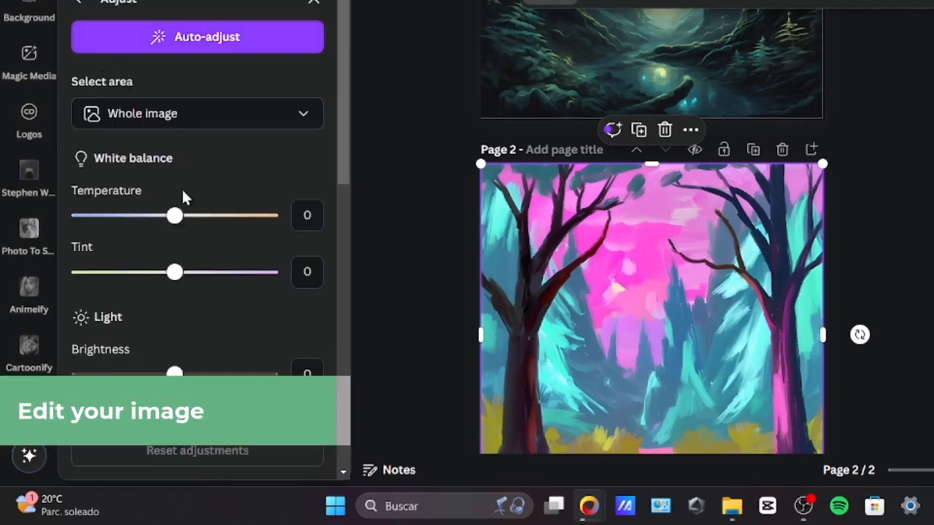
scroll(188, 293, down, 4)
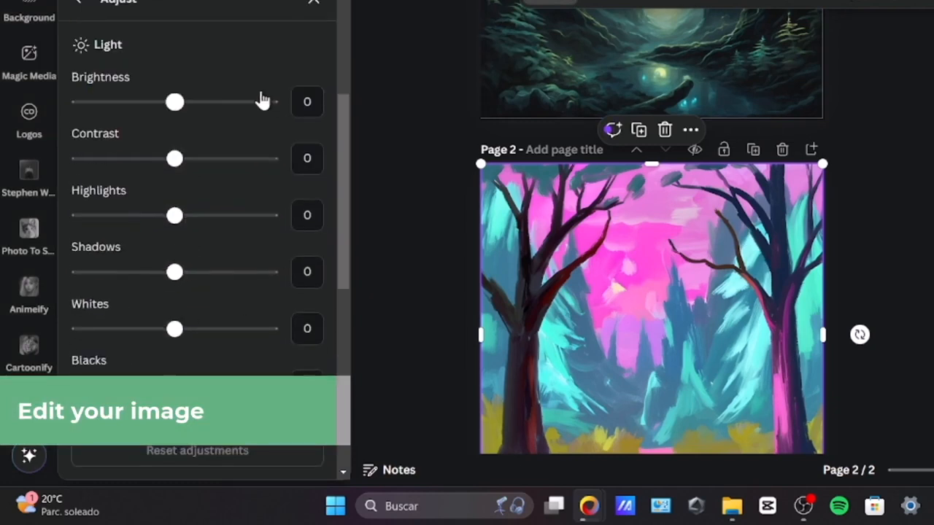
scroll(252, 131, down, 1)
scroll(243, 164, down, 5)
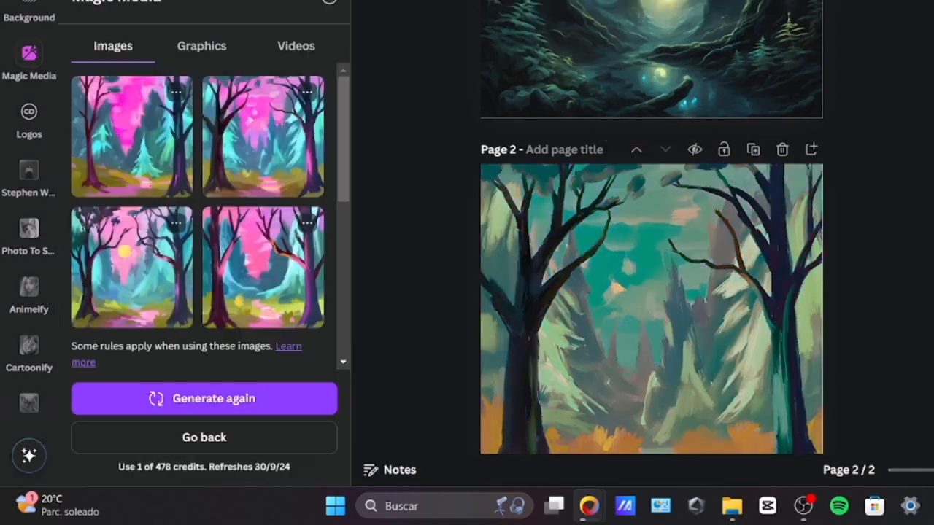
scroll(662, 244, down, 3)
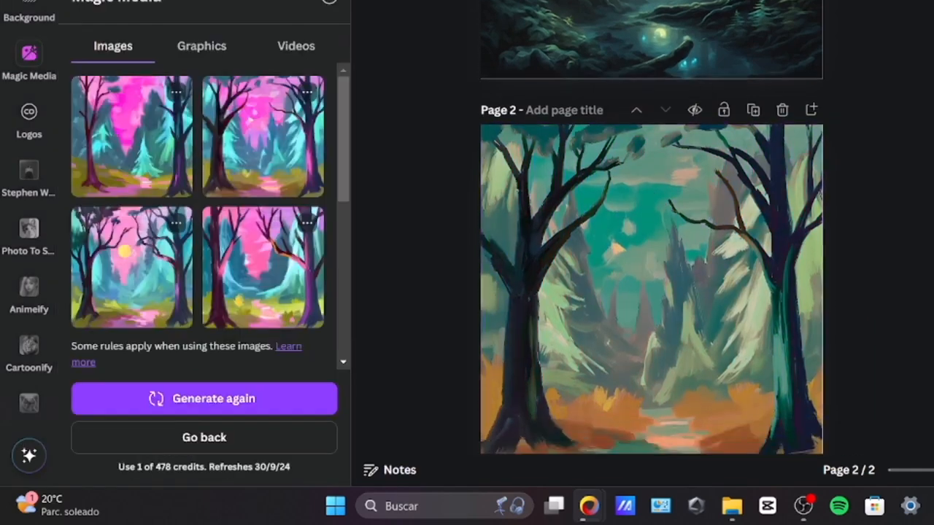
Step: Compare the two forest pages and add a blank third page after them
scroll(763, 271, up, 10)
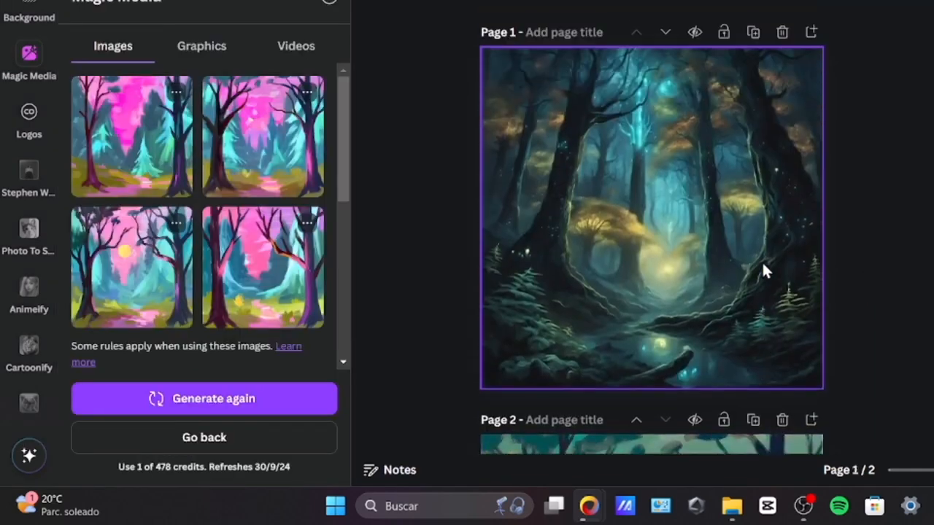
scroll(730, 223, down, 7)
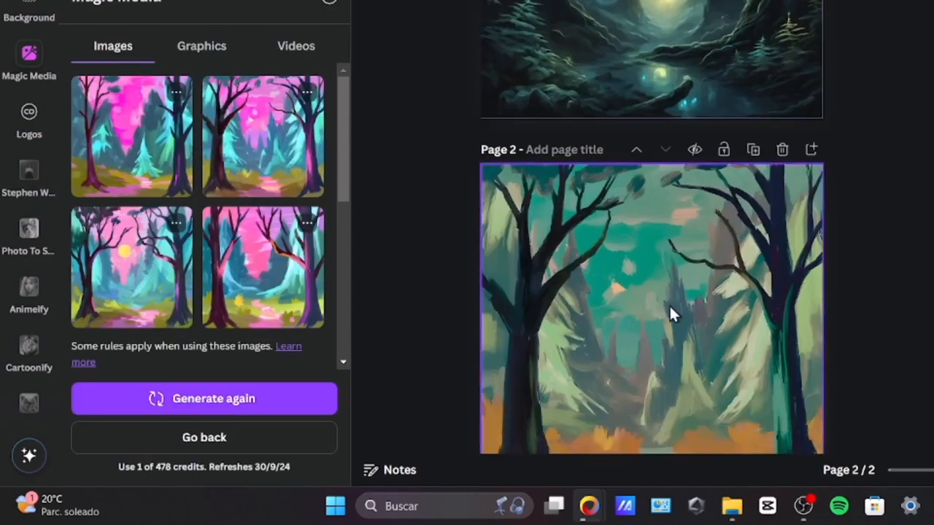
scroll(745, 219, up, 5)
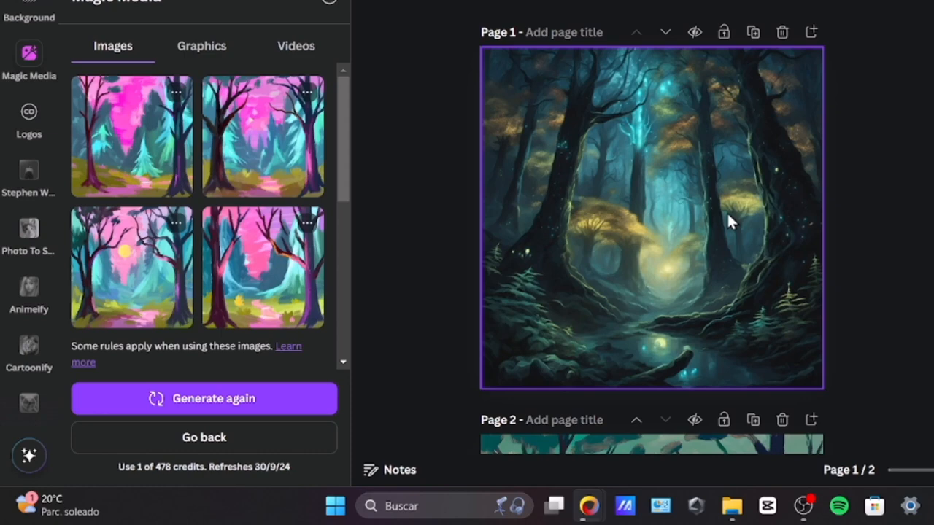
scroll(727, 212, down, 5)
click(733, 427)
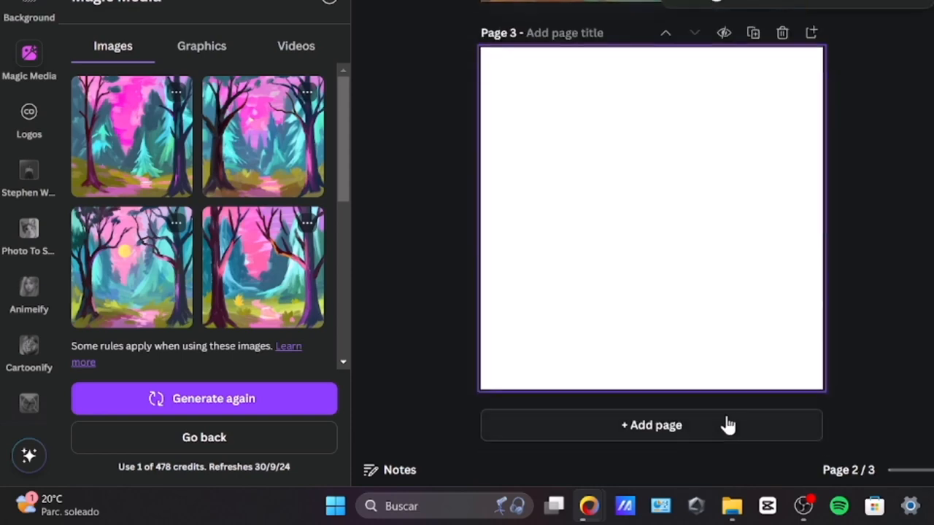
Step: Start a new image description with "a futuristic city with flying cars and neon lights, add a red sunset to the background"
click(254, 442)
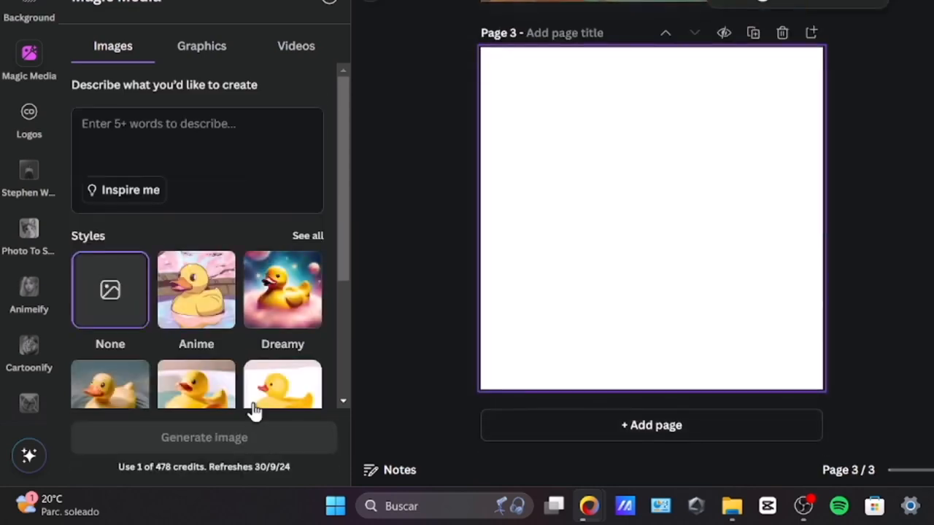
click(156, 135)
text(a futuristic city with flying cars and neon light)
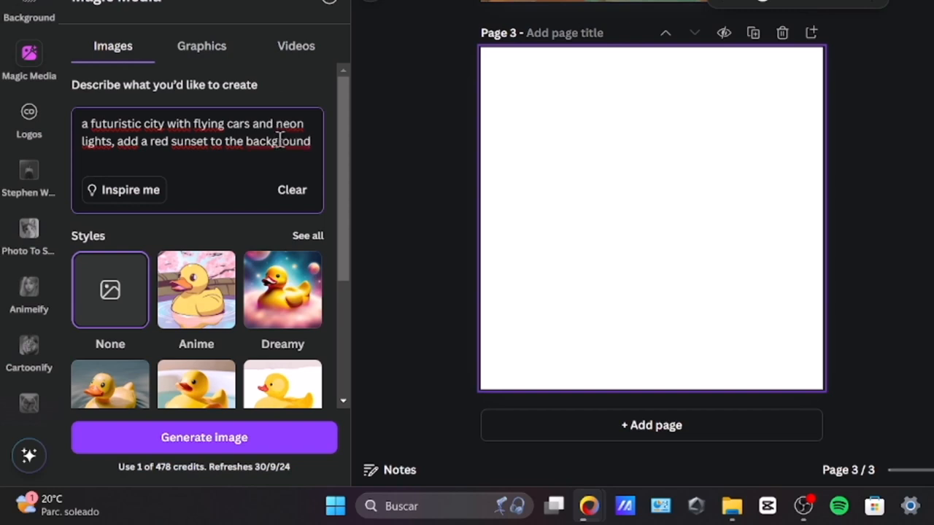
Step: Choose the Minimalist style from the full style list for the futuristic city image
drag(343, 117, 343, 199)
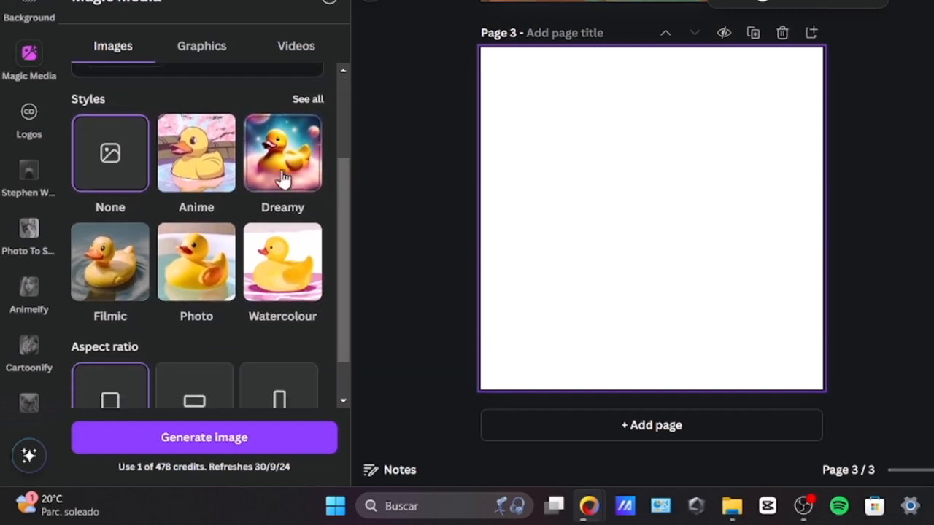
click(299, 102)
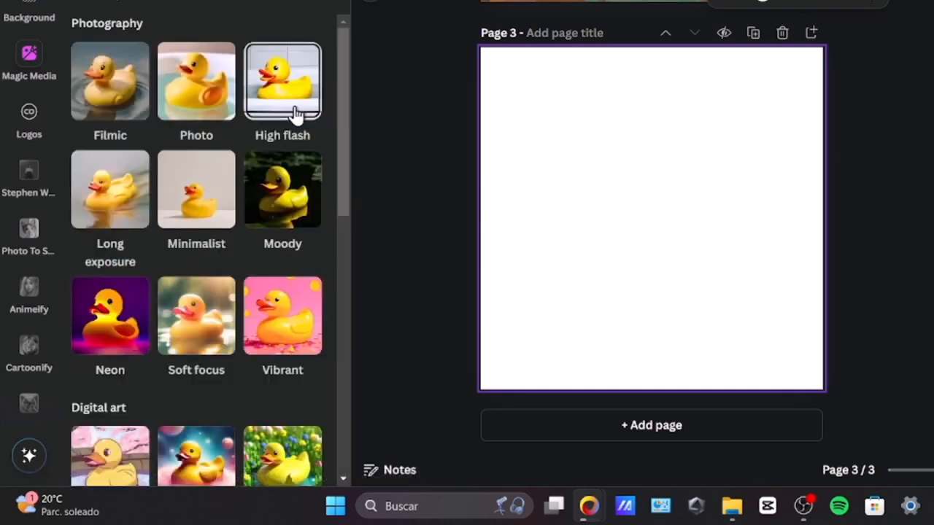
click(217, 175)
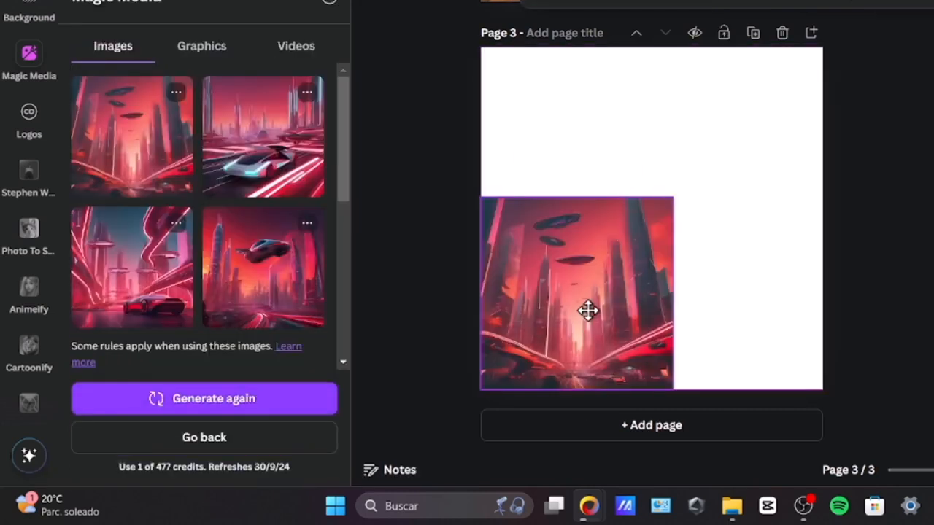
Step: Generate the futuristic city images and fill page 3 with the red skyline showing flying saucers
click(588, 308)
drag(672, 197, 865, 92)
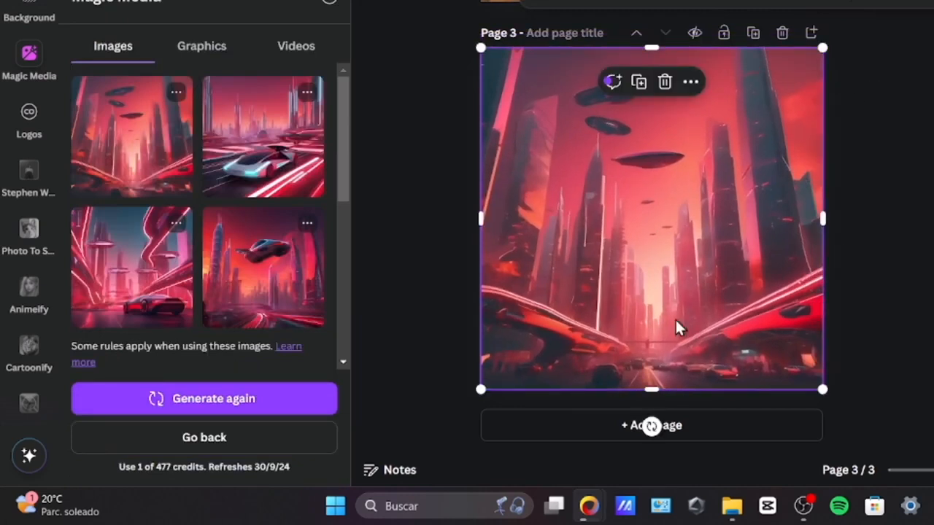
click(898, 184)
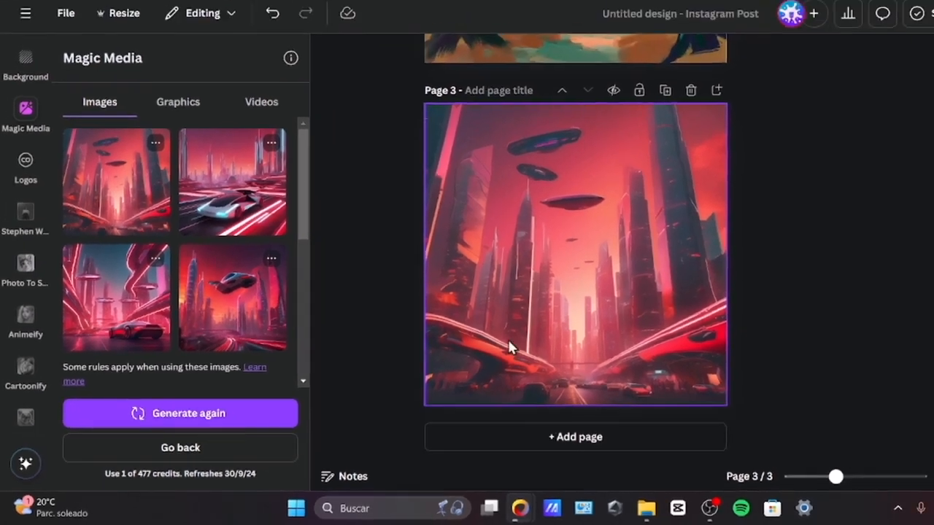
Step: Review the three pages of the design and open its download options
scroll(442, 358, up, 5)
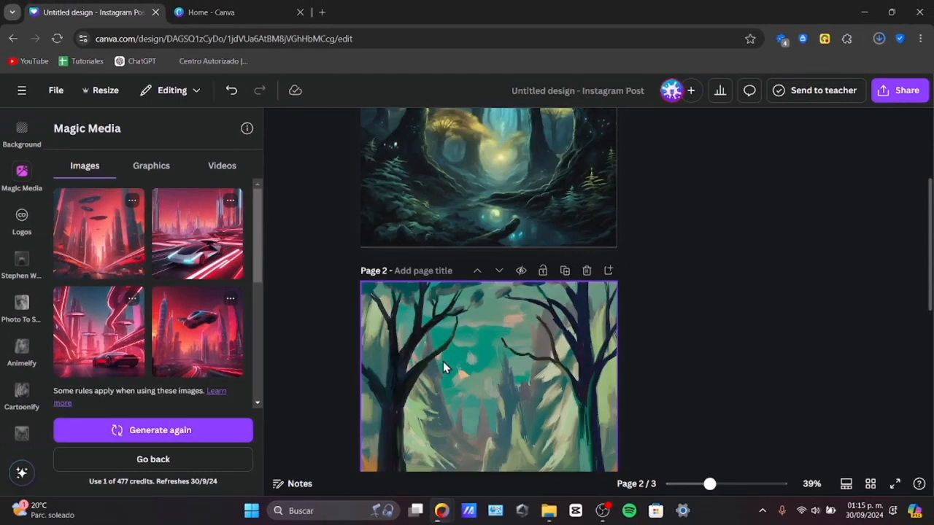
scroll(443, 361, up, 3)
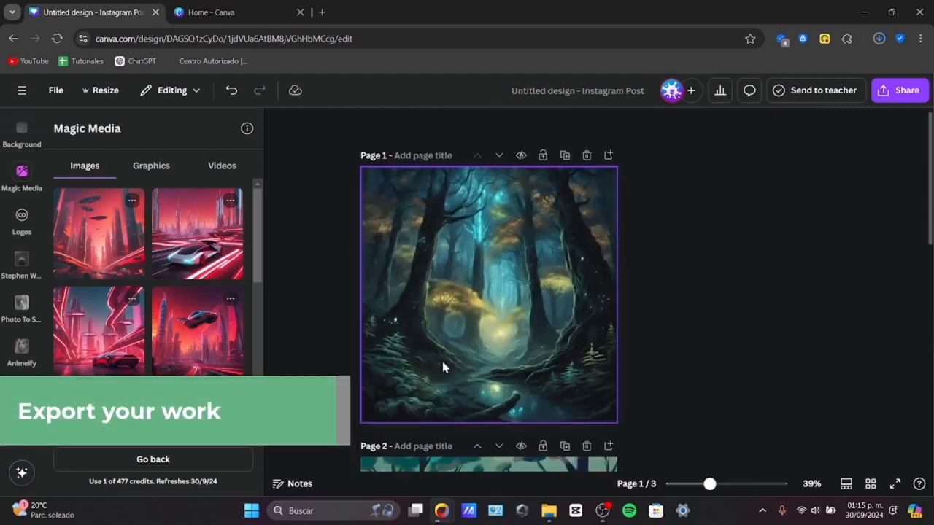
scroll(443, 367, down, 10)
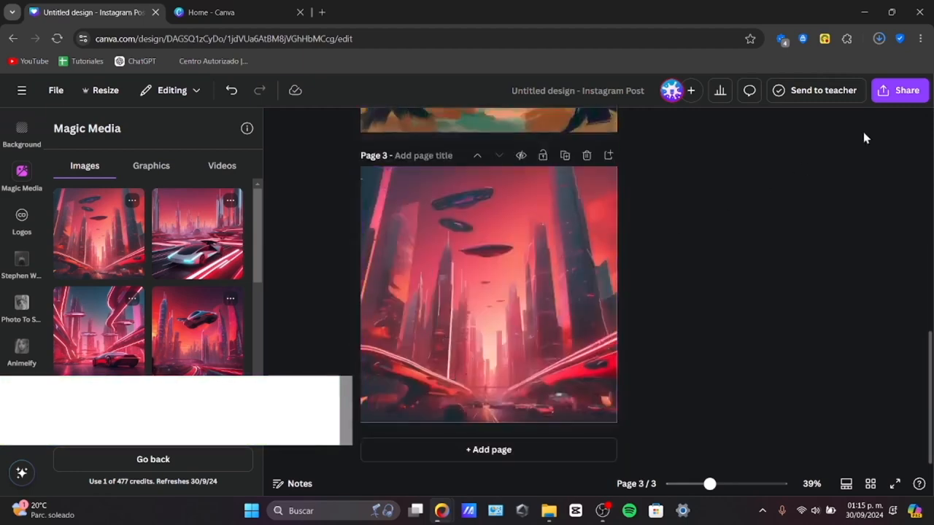
click(900, 90)
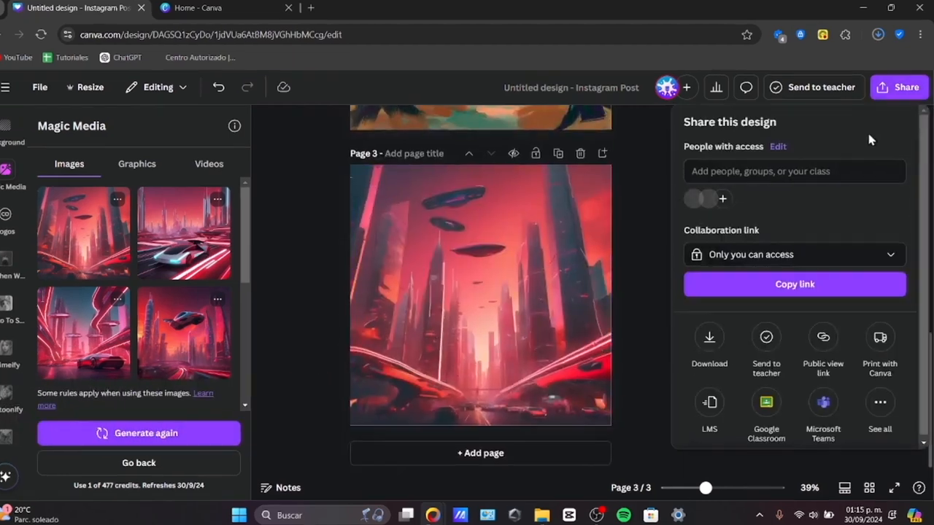
click(709, 337)
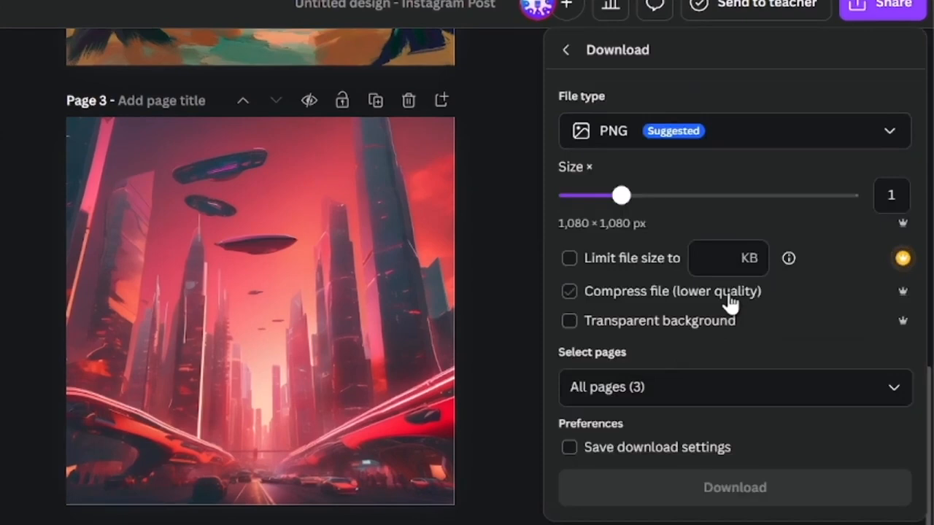
Step: Choose JPG as the download file type and raise the image quality to the maximum, keeping all three pages selected
click(632, 144)
click(637, 150)
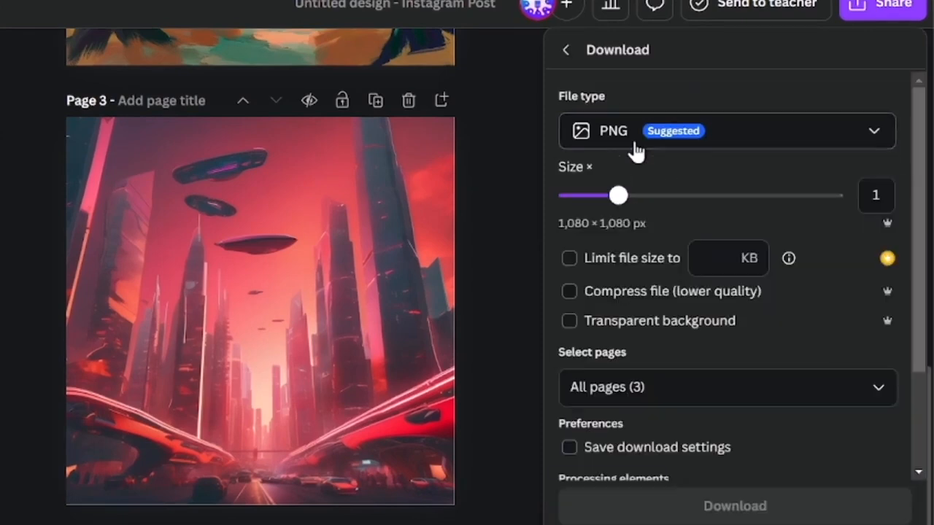
click(637, 149)
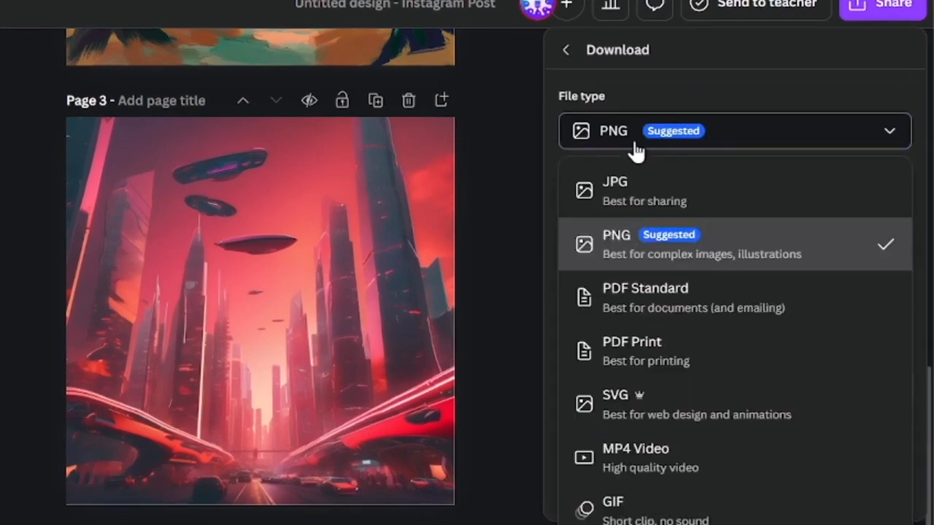
click(618, 194)
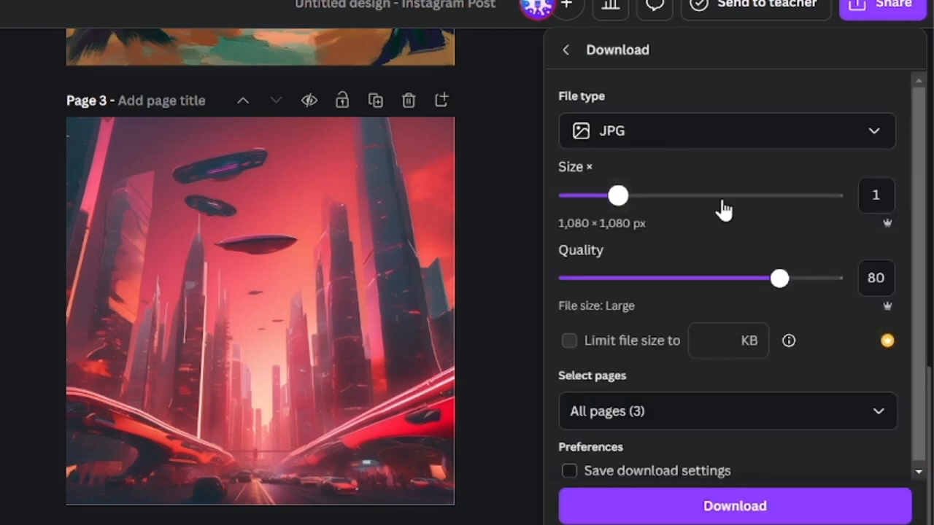
drag(784, 280, 858, 286)
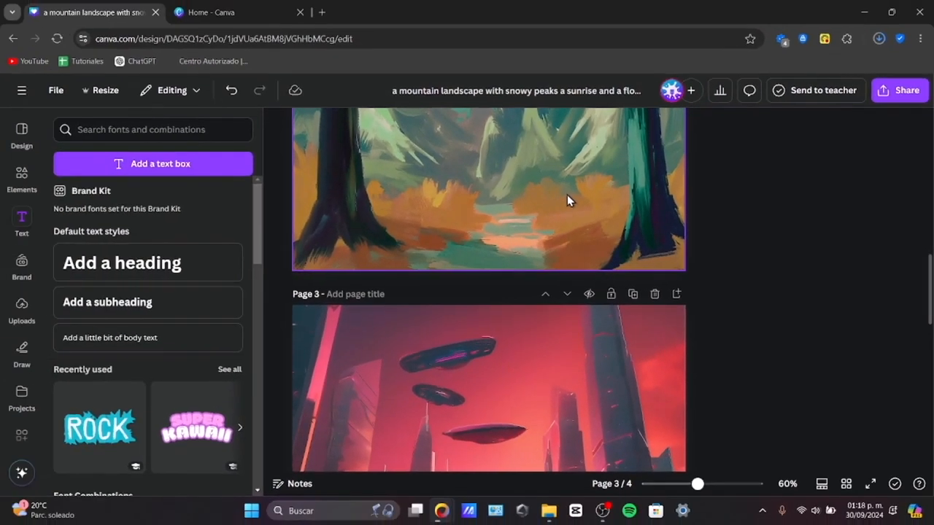
Step: Inspect the exported forest images, moving 2.jpg aside and opening 1.jpg from Untitled design.zip in BreeZip
scroll(566, 195, down, 3)
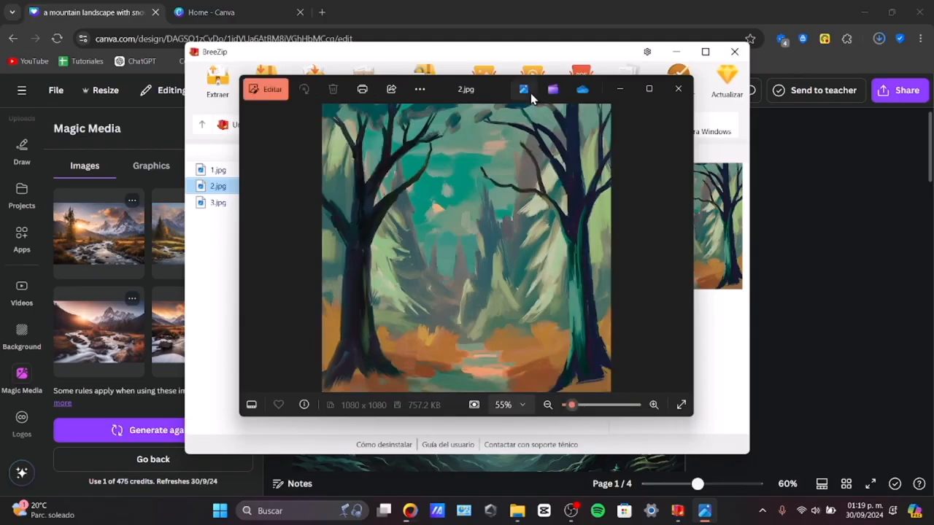
drag(498, 89, 628, 88)
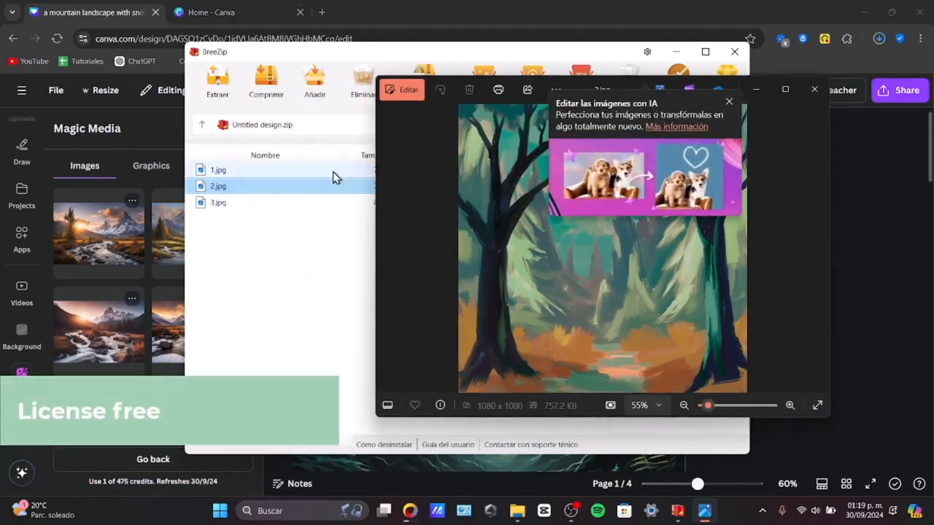
click(327, 239)
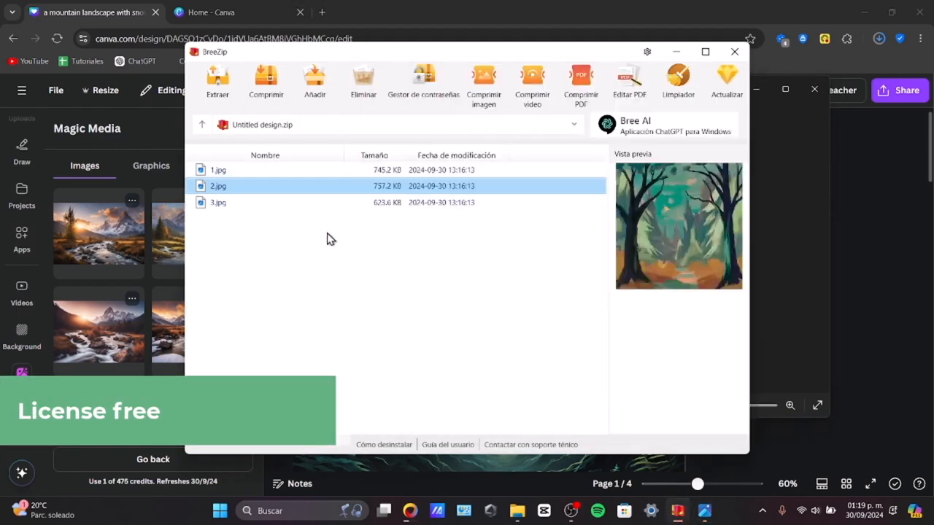
double_click(312, 172)
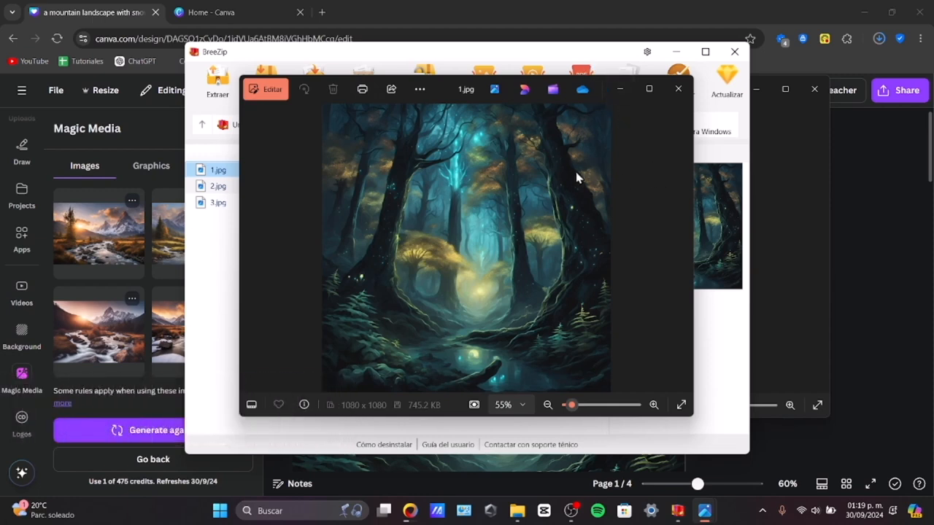
drag(437, 85, 352, 72)
click(547, 108)
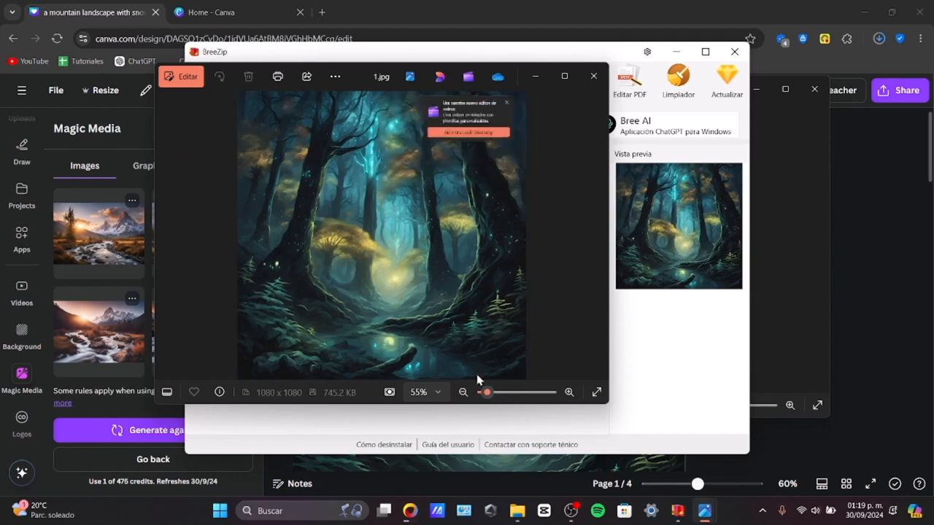